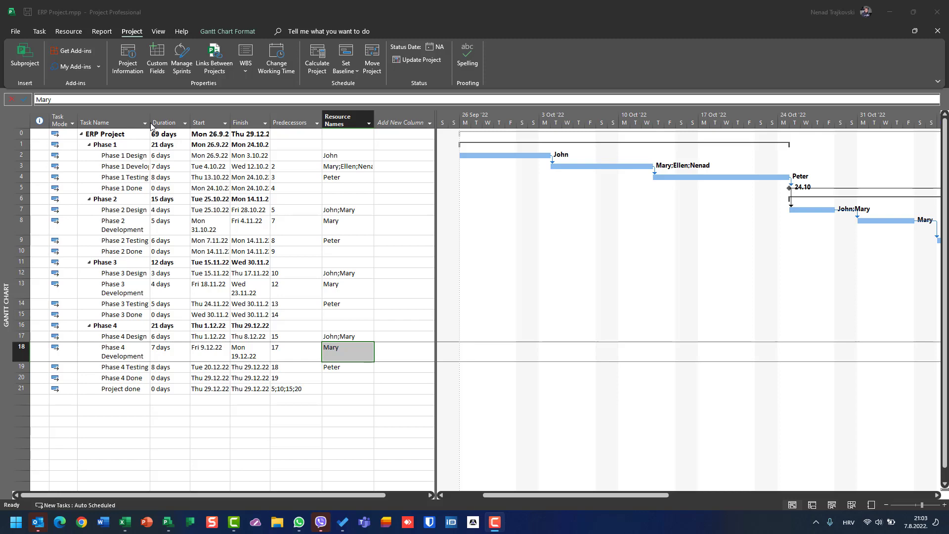
- Check which table is applied to the Gantt Chart view, leaving the current one in place
left_click(20, 125)
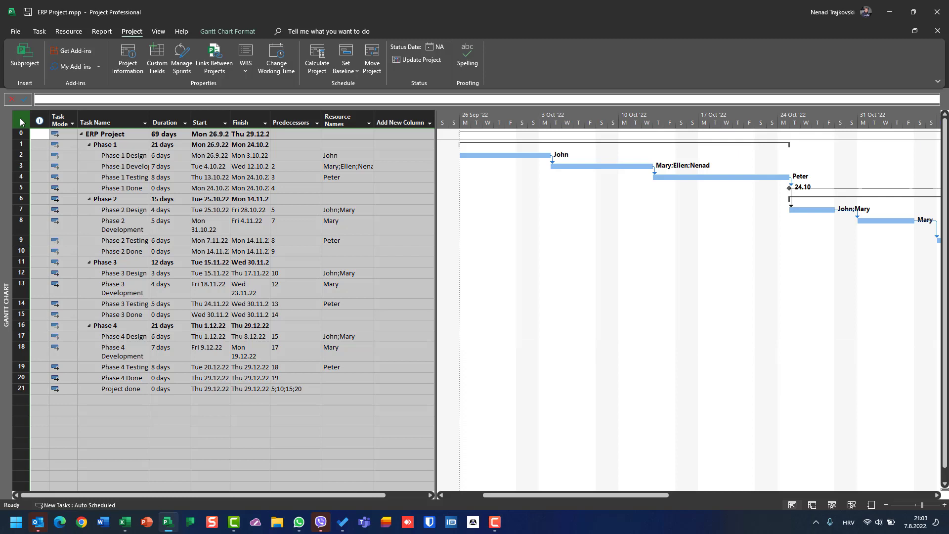
right_click(20, 119)
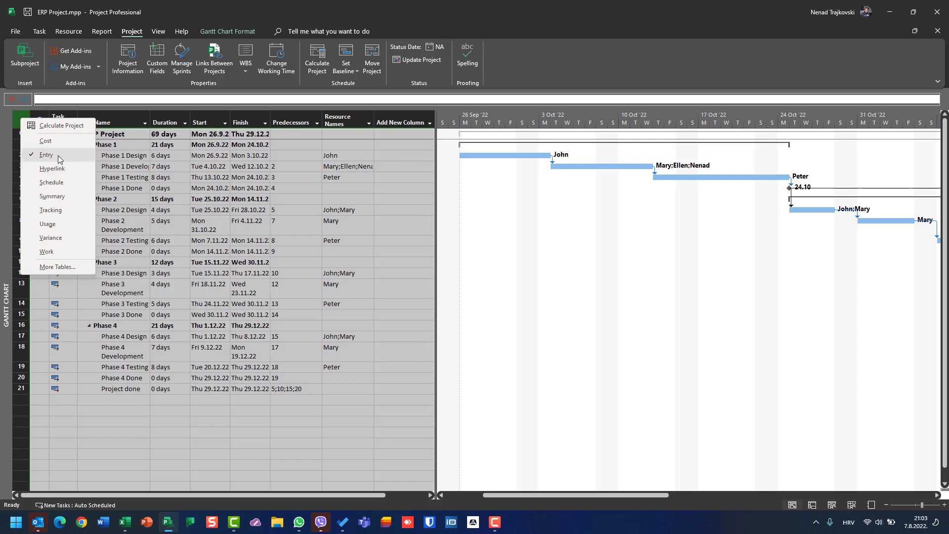
left_click(130, 181)
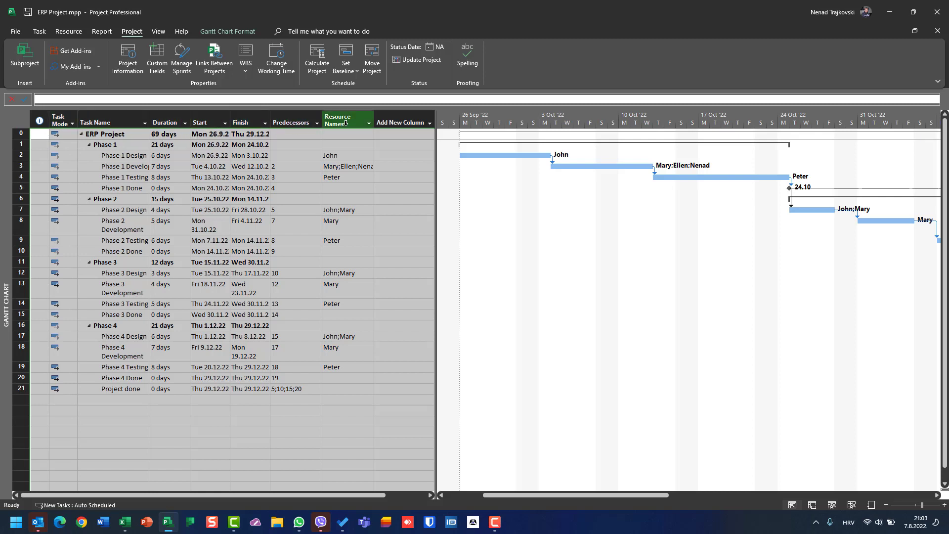
- Add a Work column to the task table after Resource Names
left_click(432, 126)
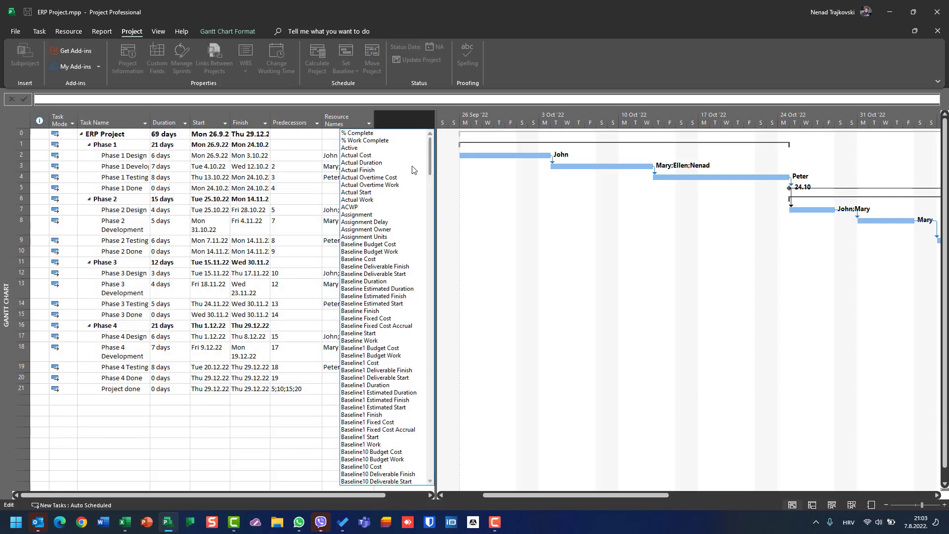
scroll(411, 163, "down", 5)
scroll(412, 163, "down", 9)
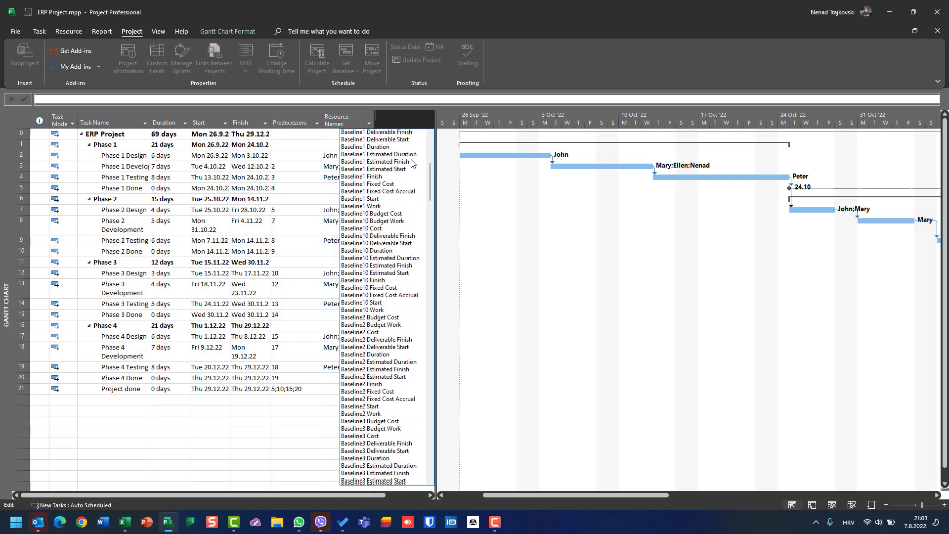
scroll(412, 164, "up", 4)
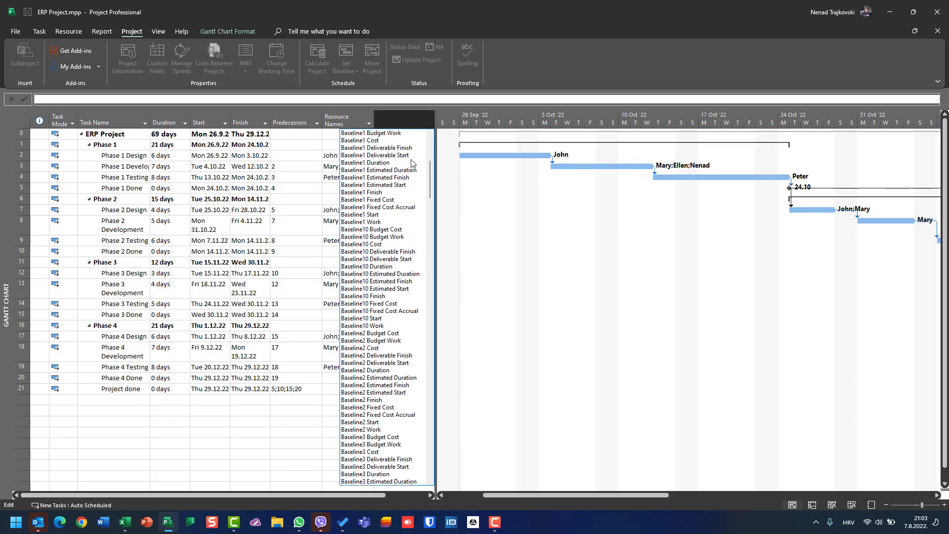
type("work")
key("Return")
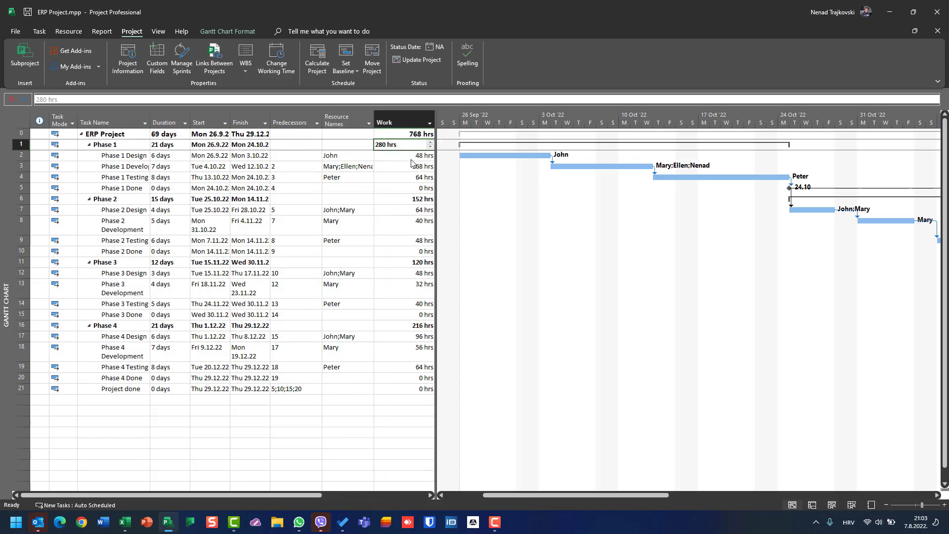
- Widen the task table area and add a Cost column after Work
left_click_drag(437, 166, 546, 165)
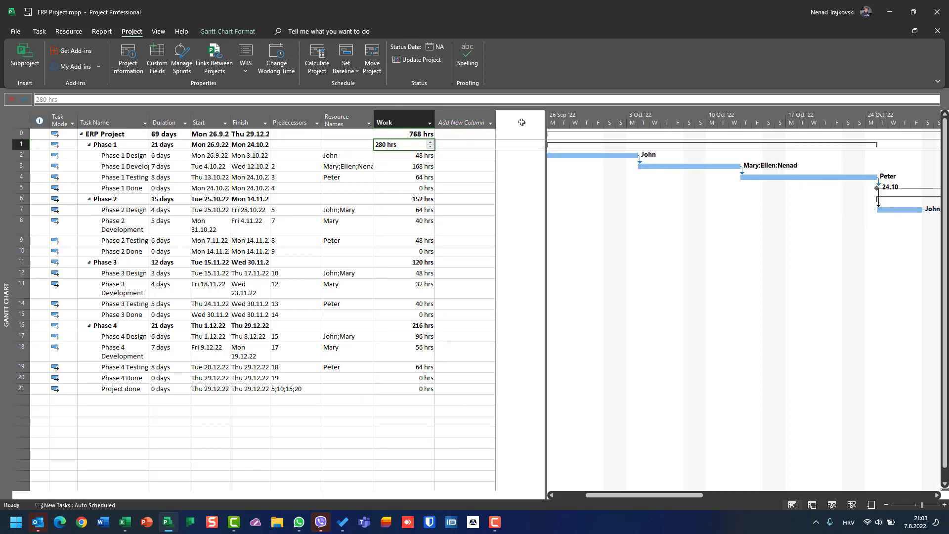
left_click(486, 123)
type("cost")
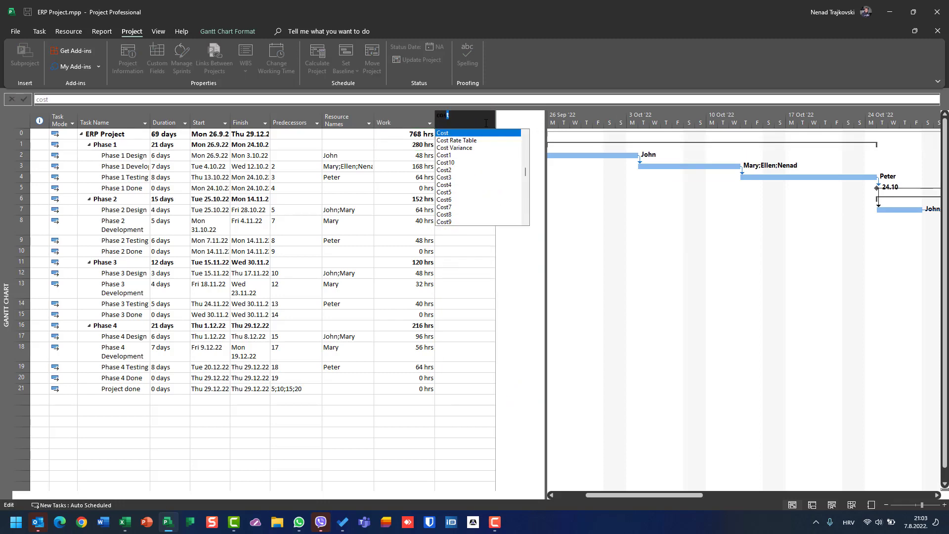
key("Return")
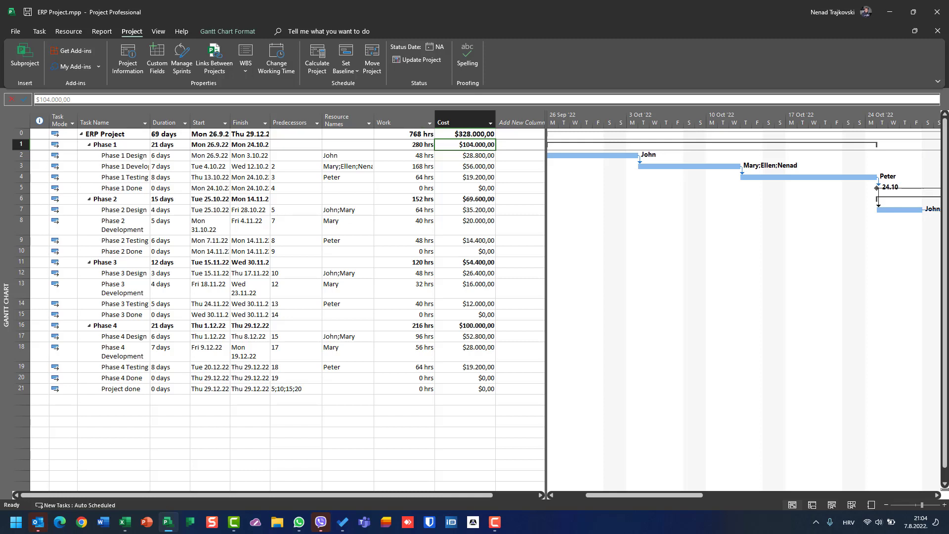
- Hide the Cost and Work columns from the task table
left_click(408, 116)
left_click(447, 121)
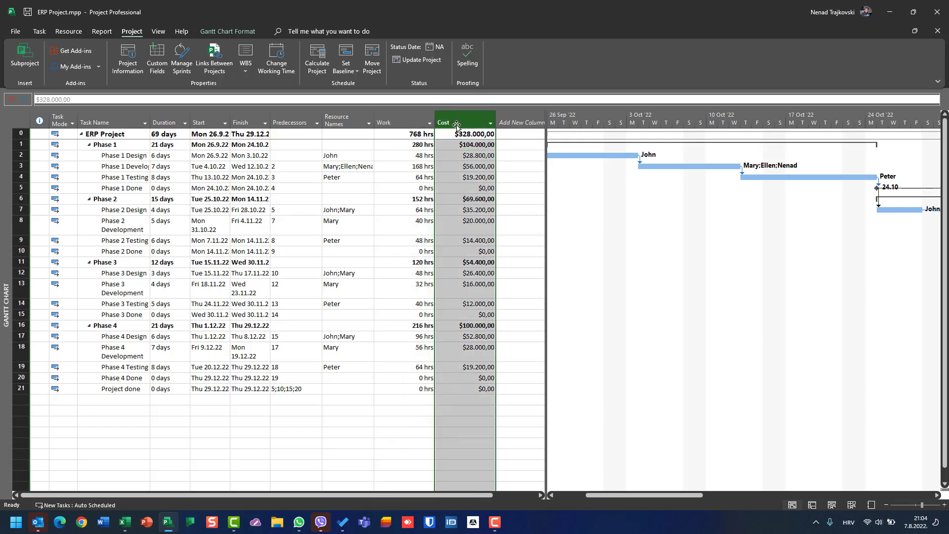
right_click(472, 121)
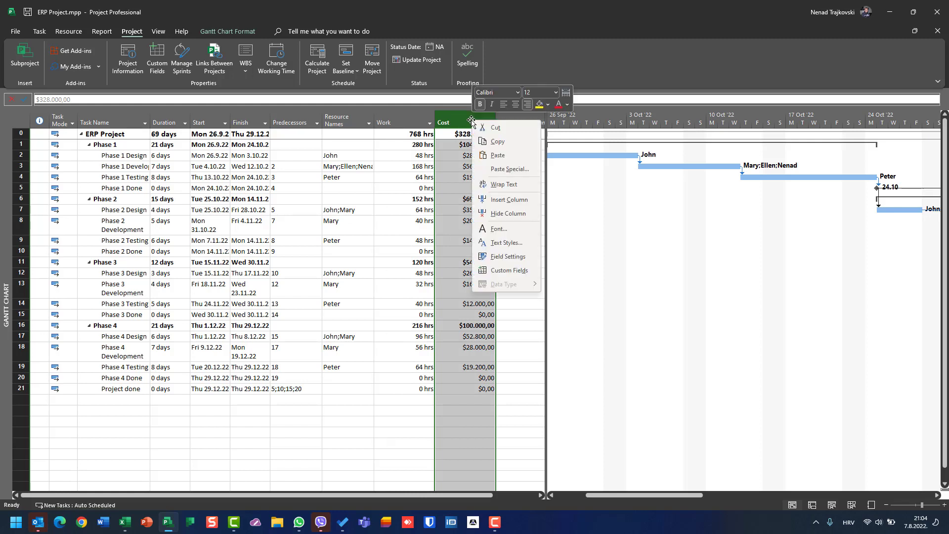
left_click(494, 213)
right_click(398, 117)
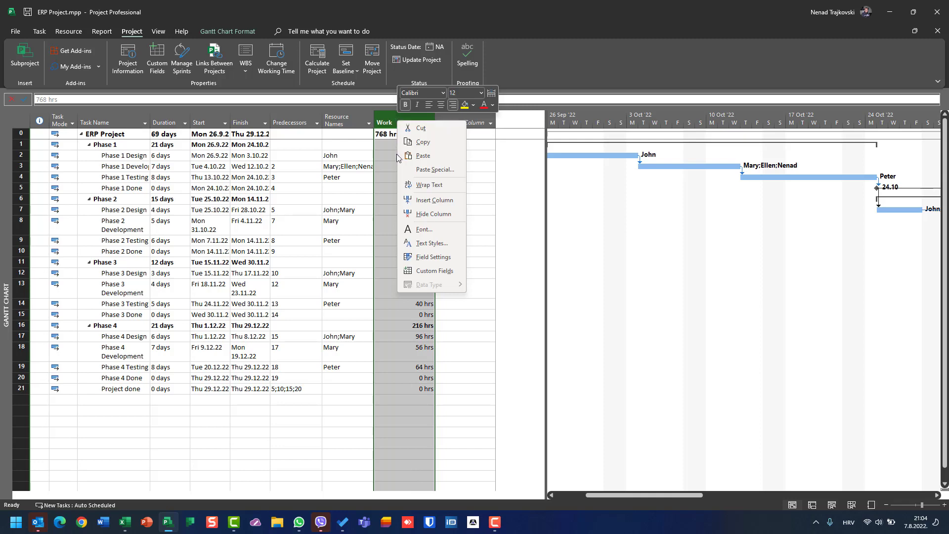
left_click(421, 213)
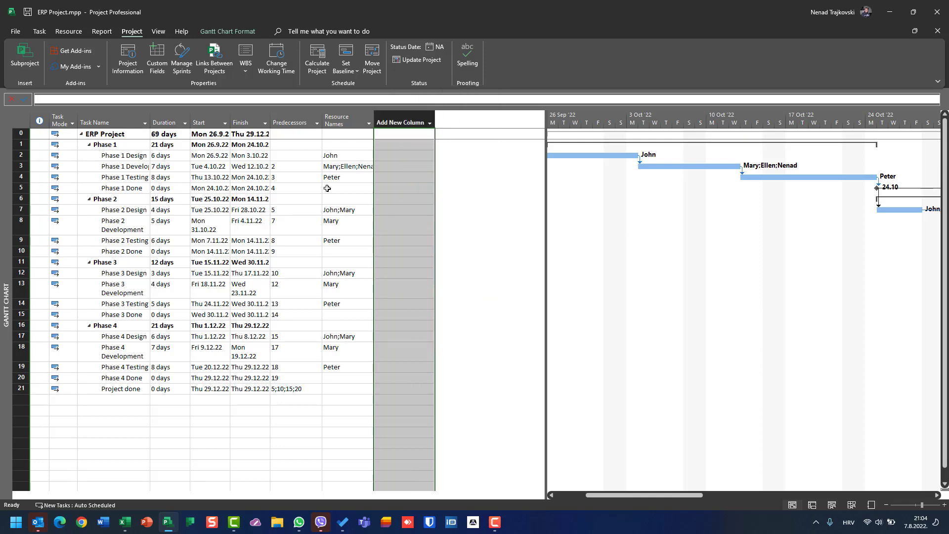
- Narrow the task table so it ends just after Resource Names, giving the Gantt chart more room
right_click(24, 123)
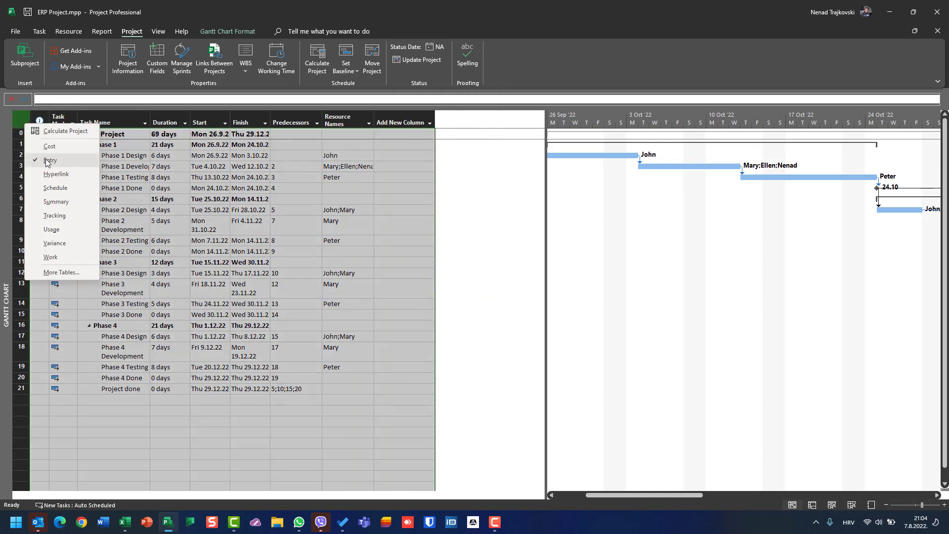
left_click(540, 223)
left_click_drag(546, 217, 380, 217)
left_click(139, 200)
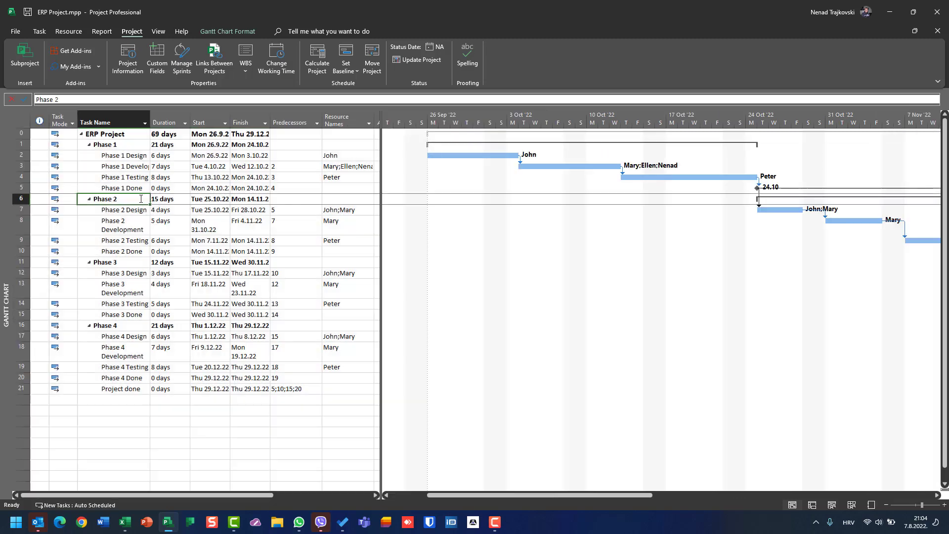
- Review the list of tables available for the Gantt Chart view
left_click(24, 121)
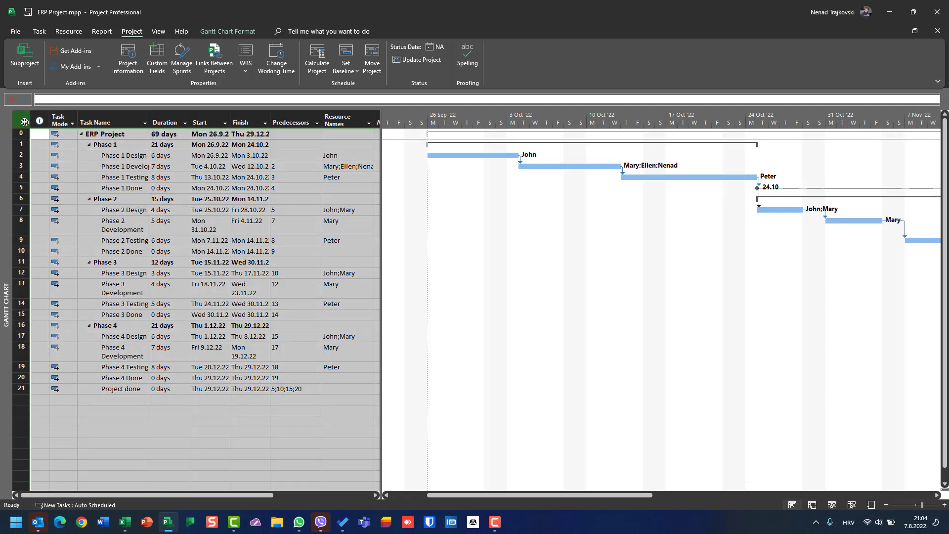
right_click(25, 122)
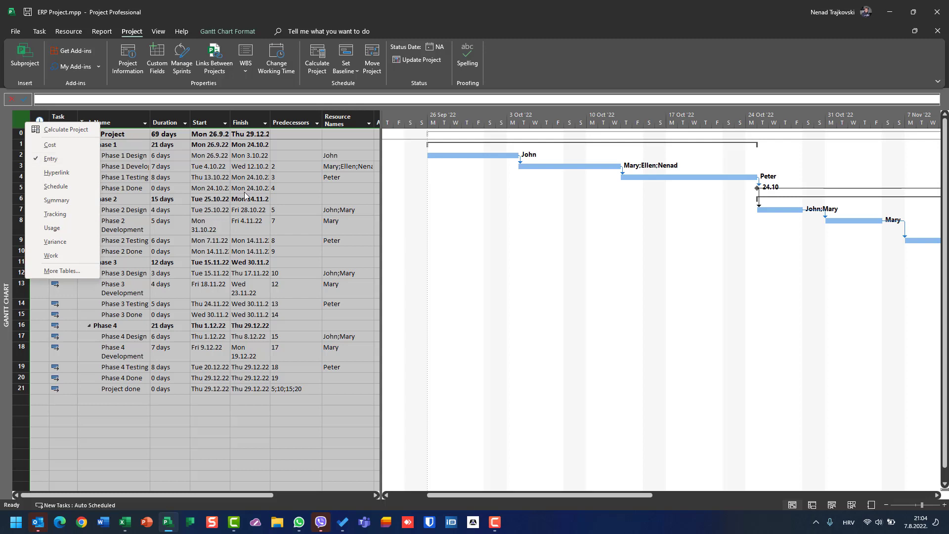
key("Escape")
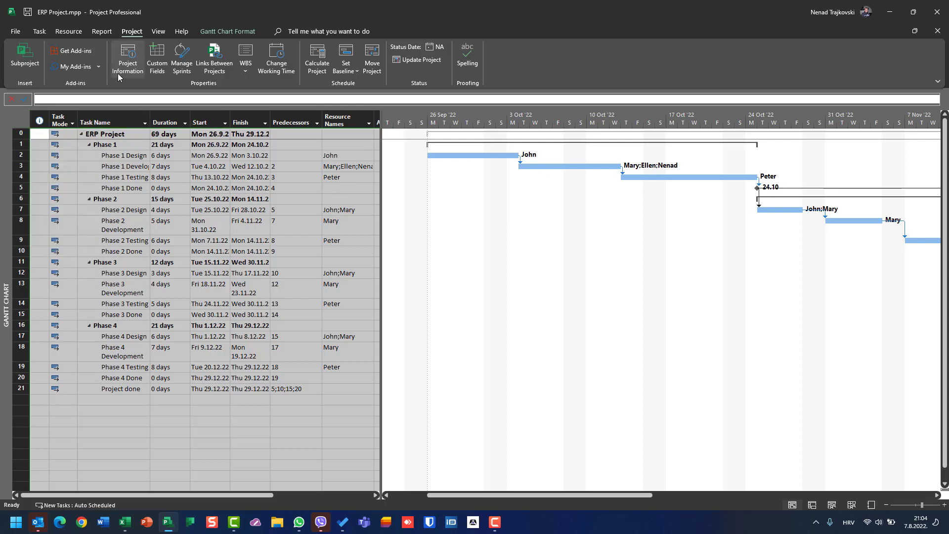
- Look through the list of available project views, and compare it with the list of tables
left_click(40, 31)
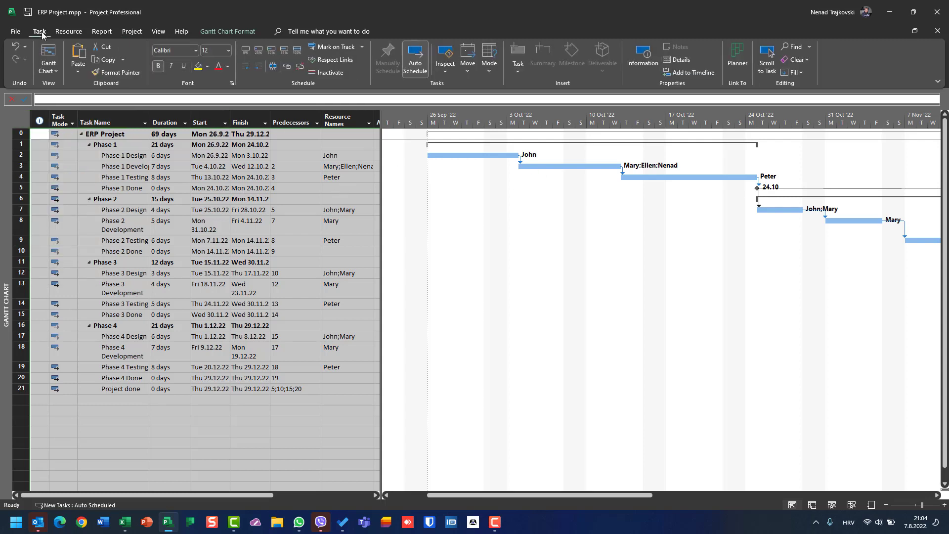
right_click(6, 307)
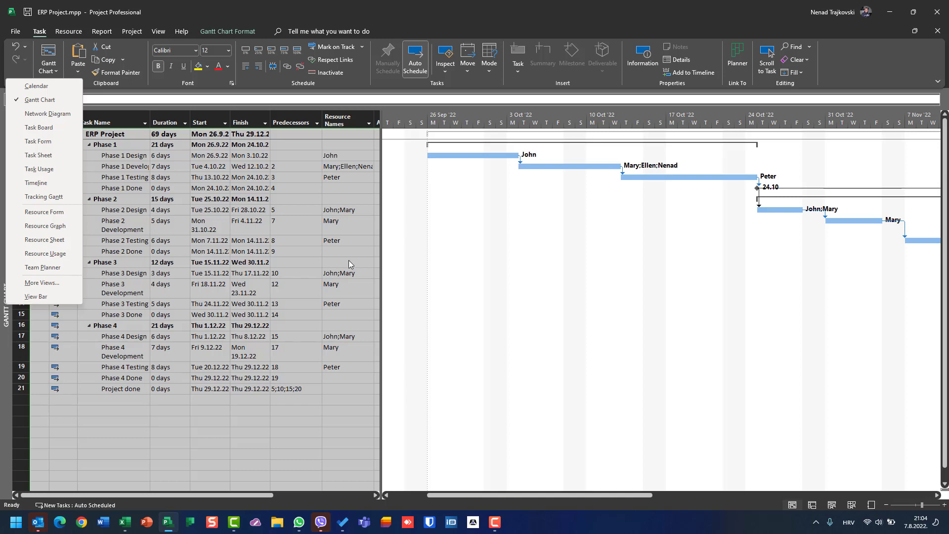
left_click(418, 250)
left_click(318, 242)
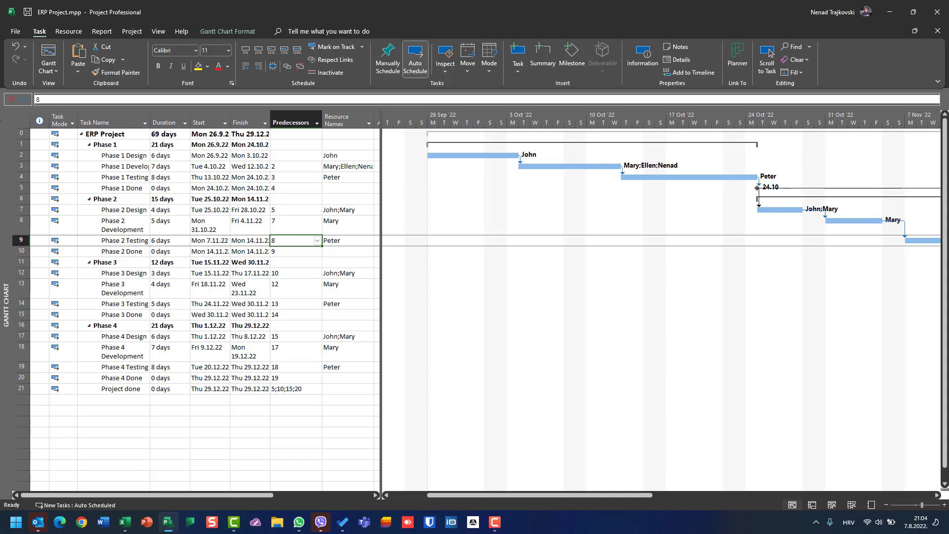
right_click(18, 117)
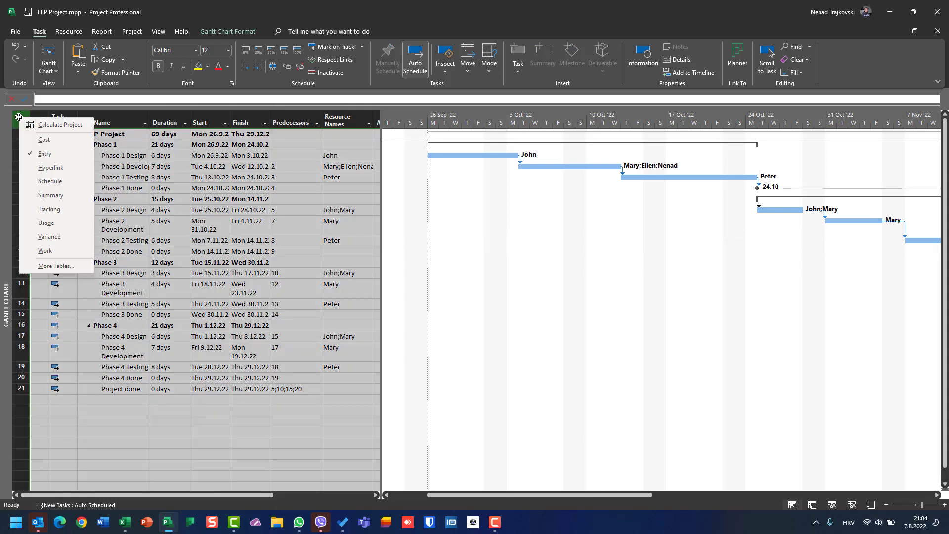
left_click(171, 212)
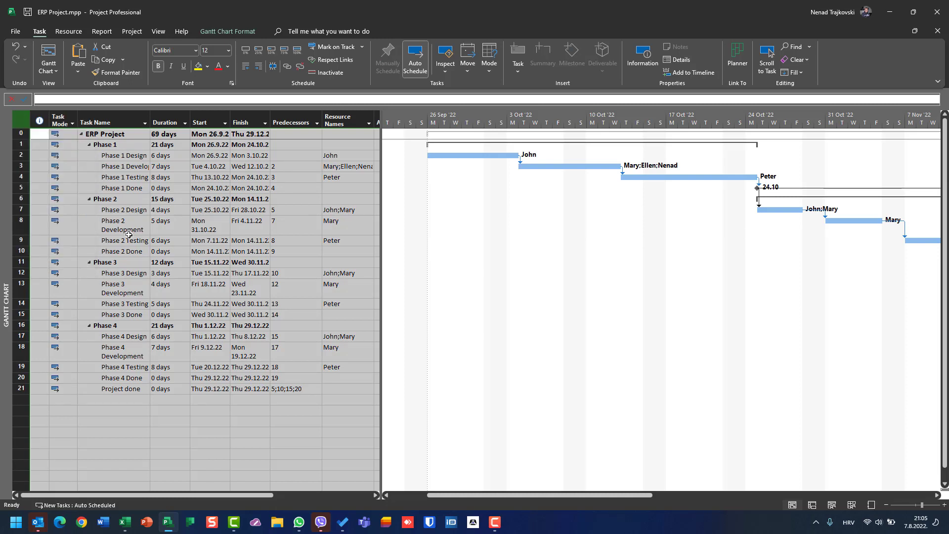
- Inspect the complete list of views in the More Views dialog without applying another view
right_click(6, 283)
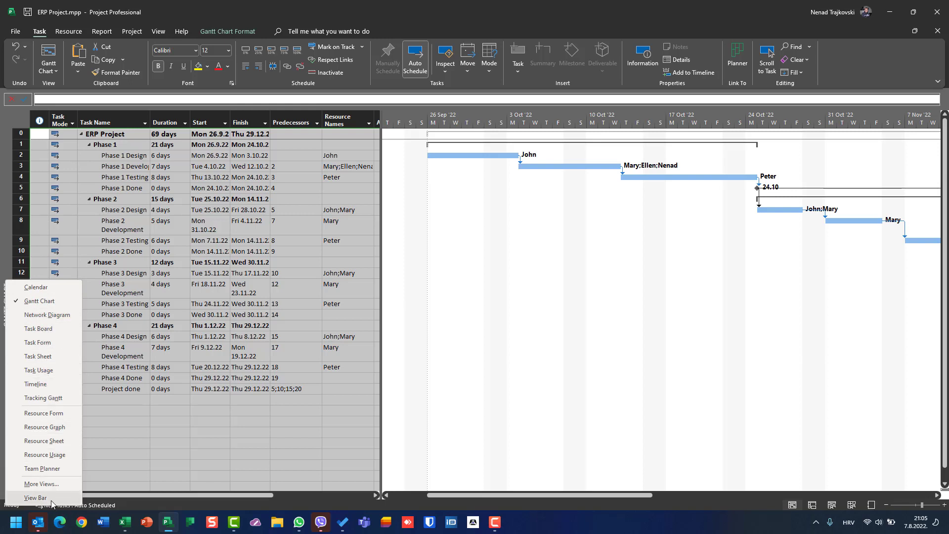
left_click(42, 484)
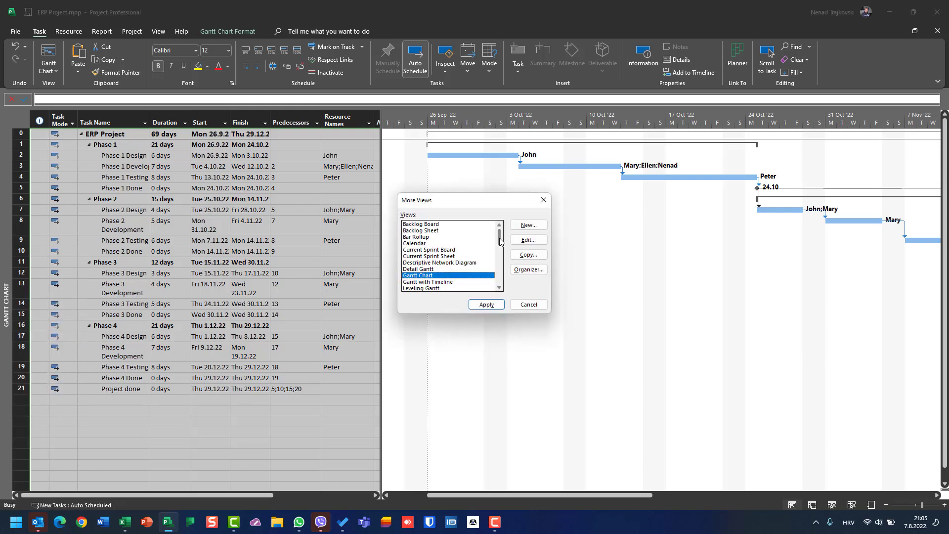
left_click_drag(499, 238, 488, 220)
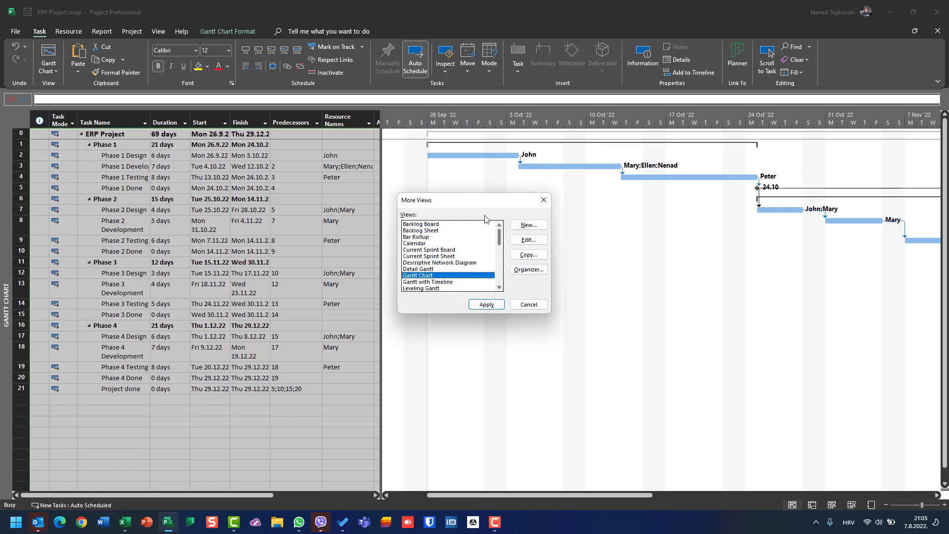
left_click(528, 304)
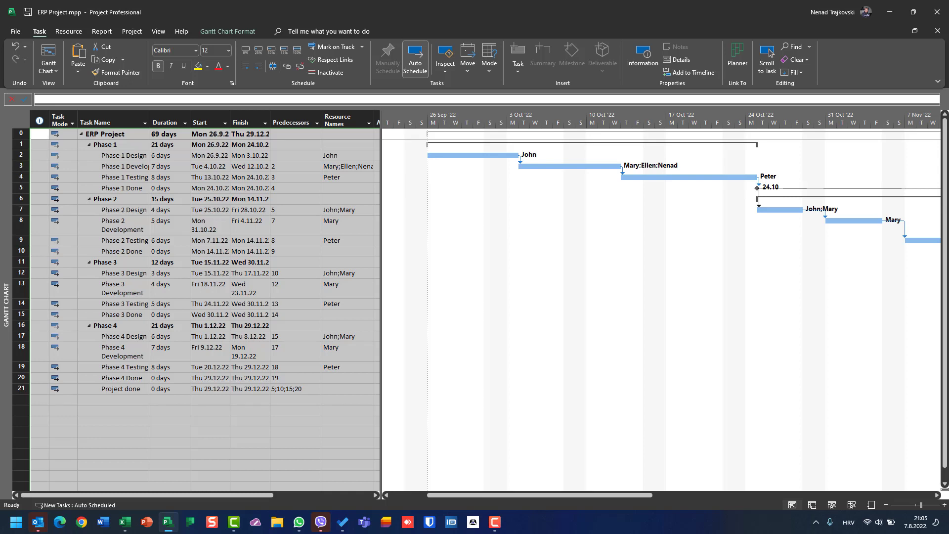
- Switch to the Task Usage view and scroll its timesheet to the Phase 1 task's work
right_click(6, 305)
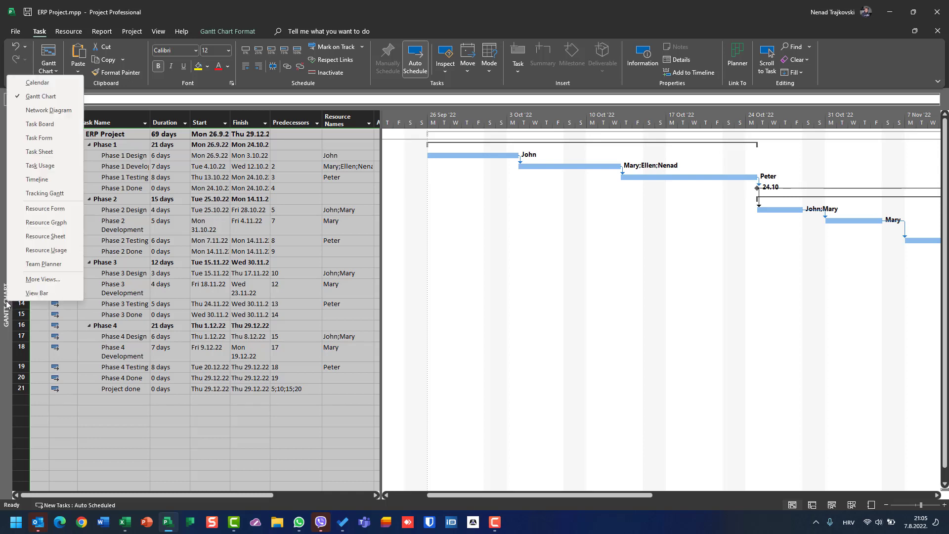
left_click(32, 168)
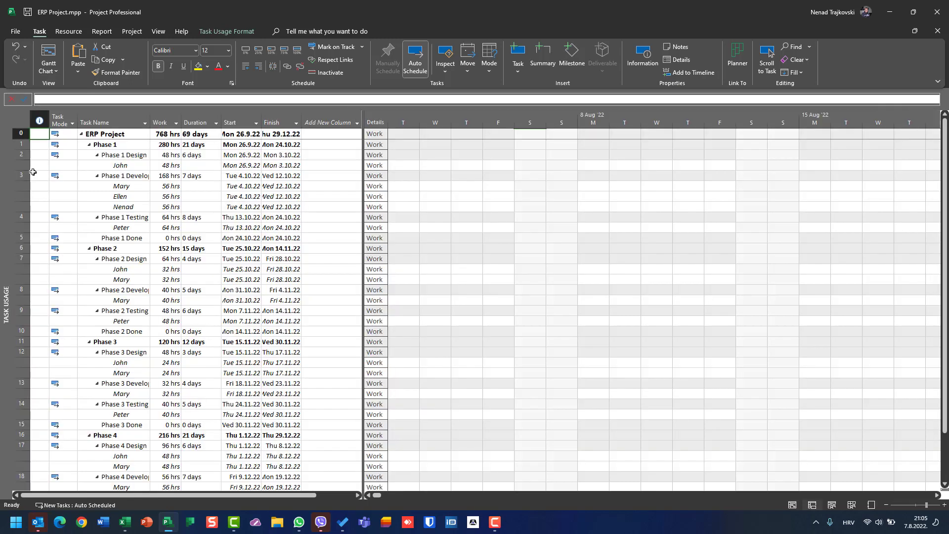
right_click(119, 144)
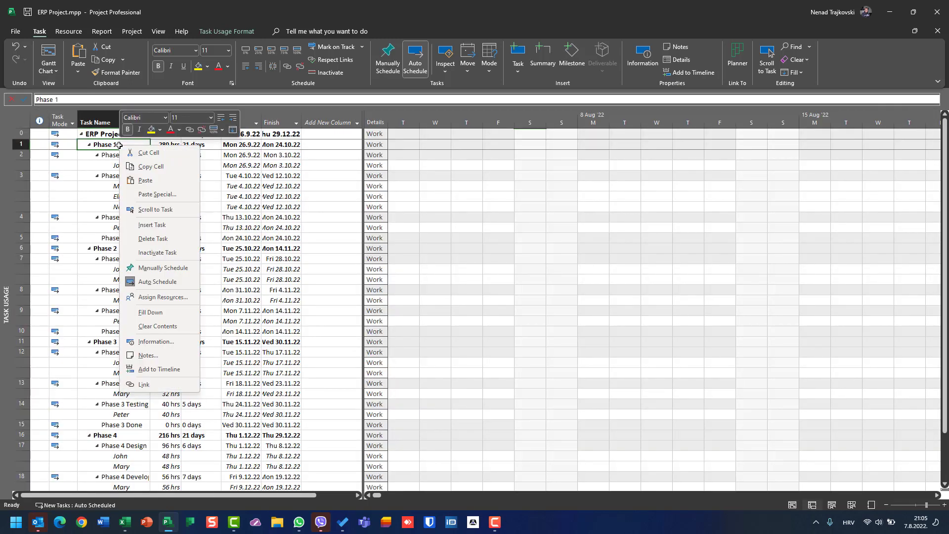
left_click(155, 213)
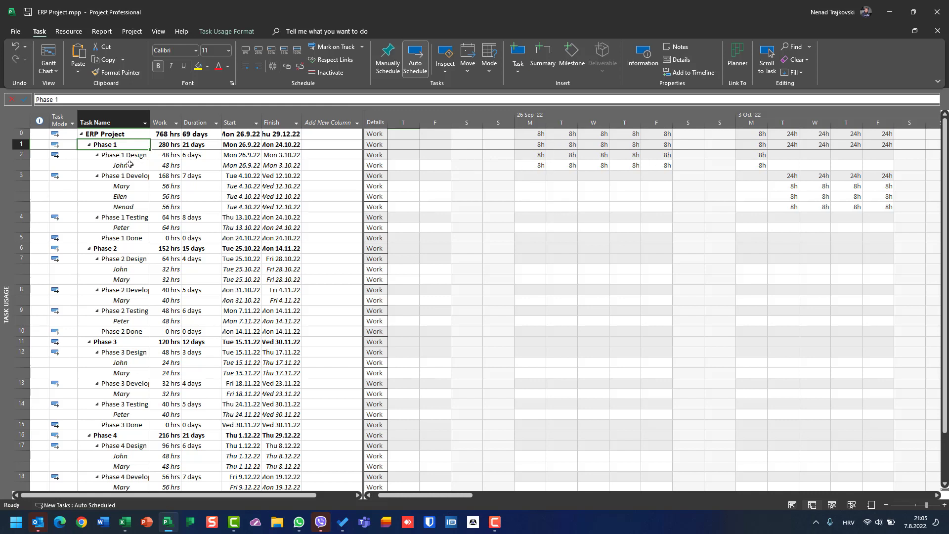
- Examine the daily work hours of Phase 1 Design and Phase 1 Development through mid-October in the timesheet
left_click(528, 155)
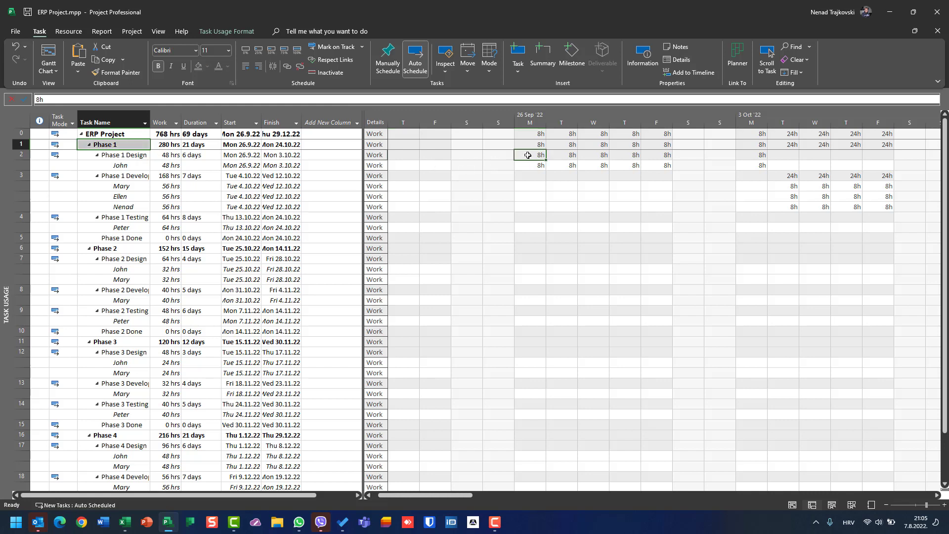
left_click(105, 176)
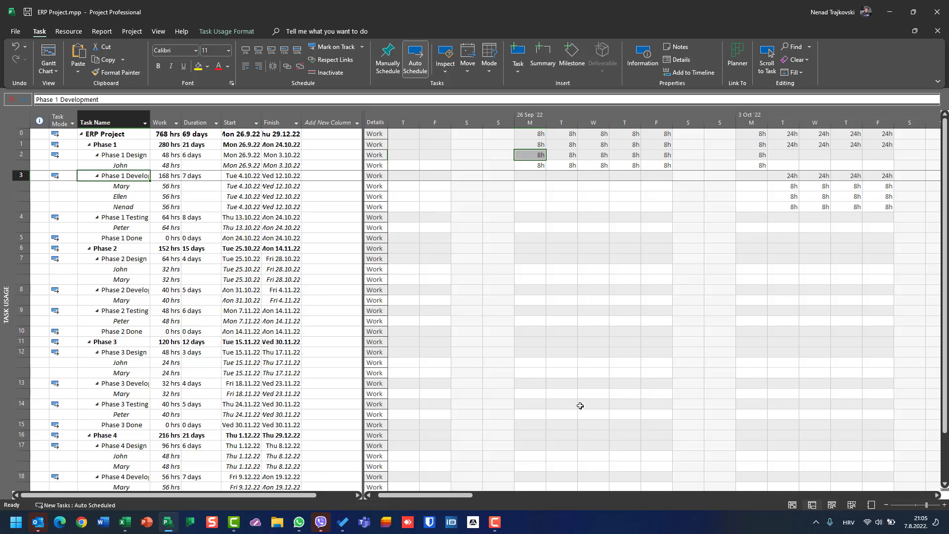
left_click_drag(449, 496, 498, 496)
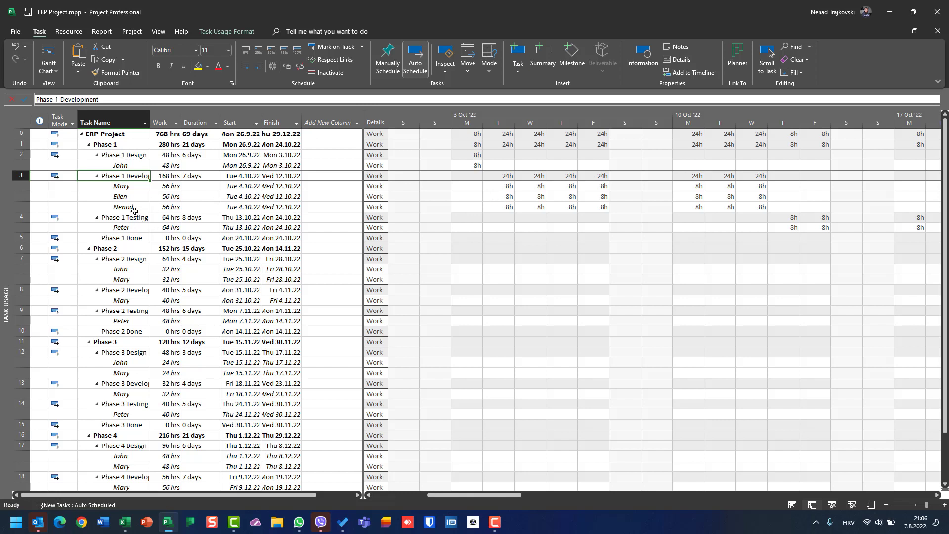
- Apply the Cost table to the Task Usage view and widen the Total Cost column to show its full amounts
right_click(22, 127)
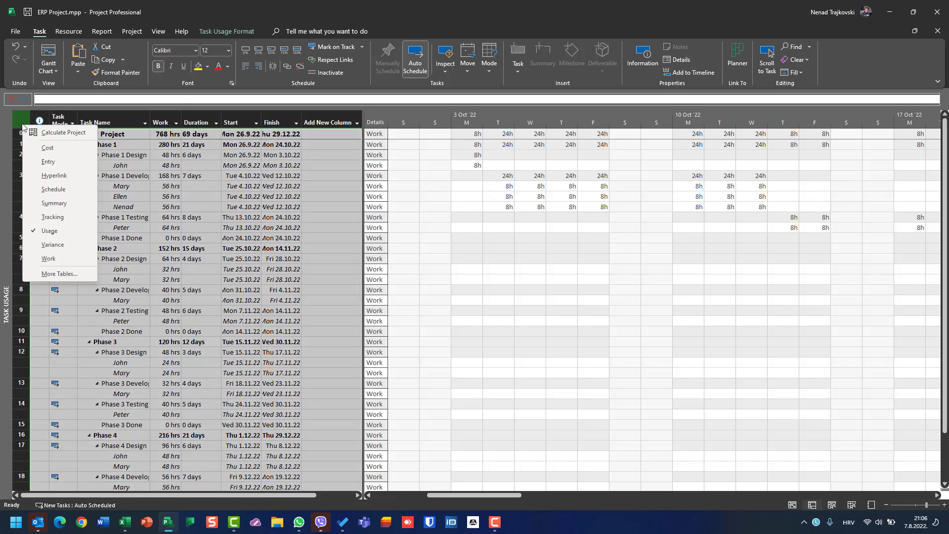
left_click(47, 148)
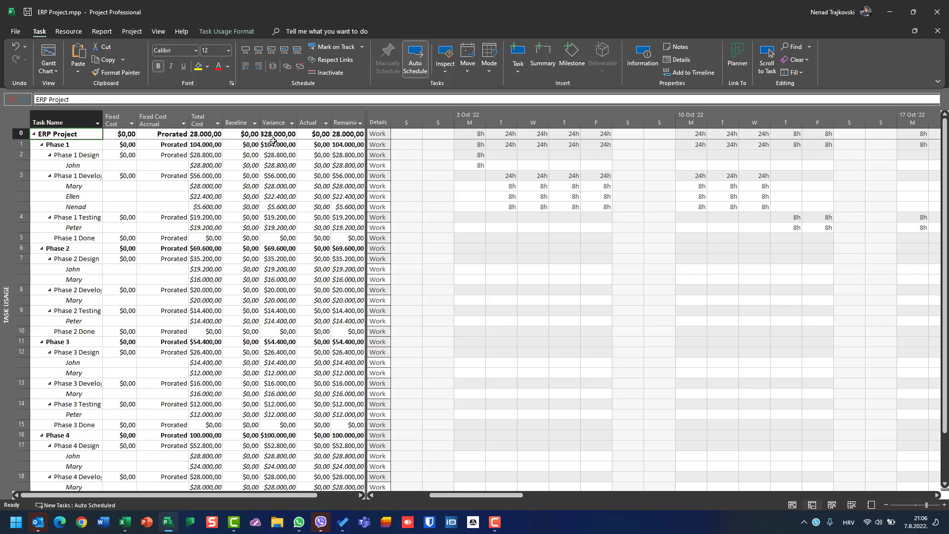
left_click(225, 115)
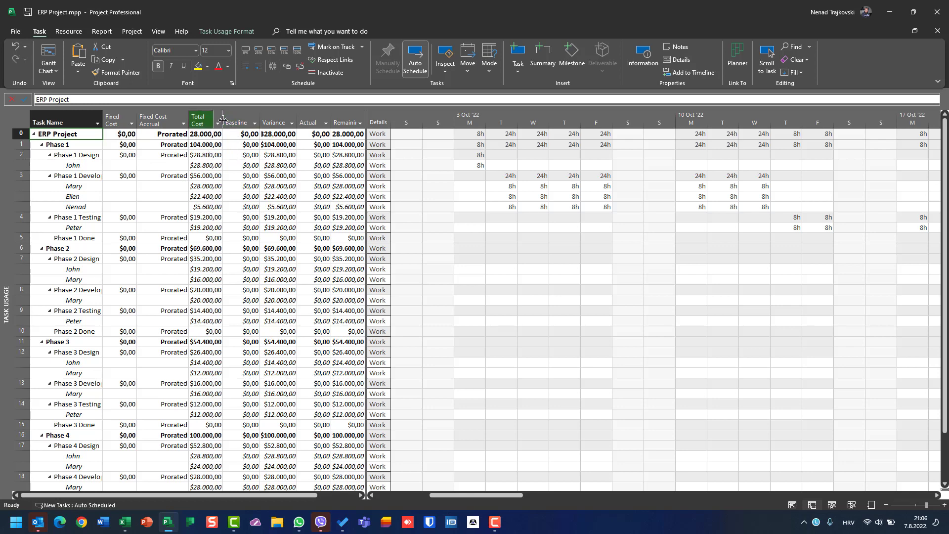
left_click_drag(225, 115, 237, 118)
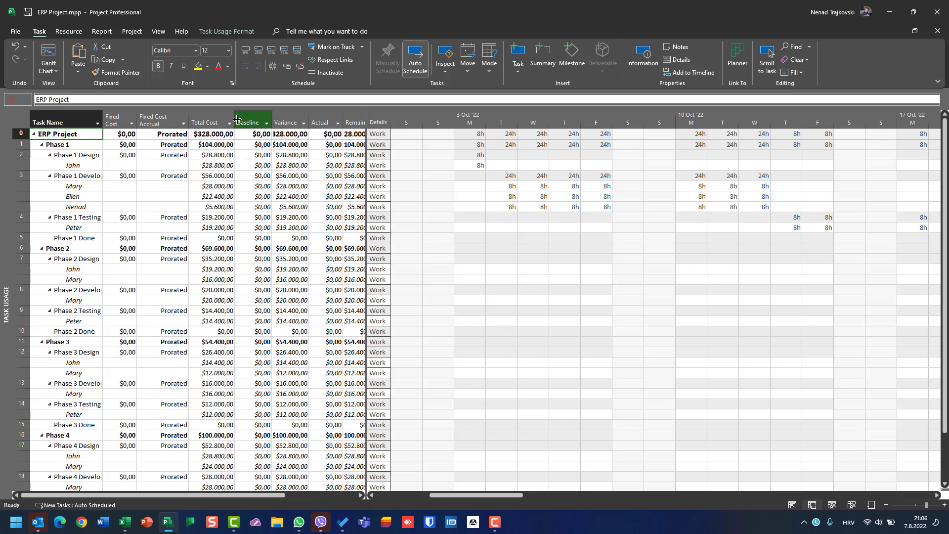
- Examine the total costs of Phase 1, its Design and Development tasks, and each resource assignment, then enlarge the table area
left_click(222, 145)
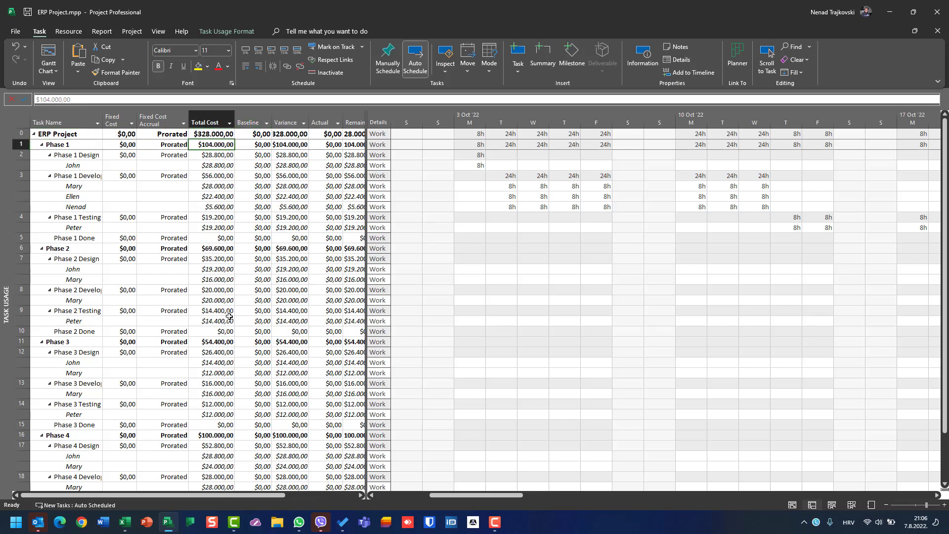
left_click(224, 156)
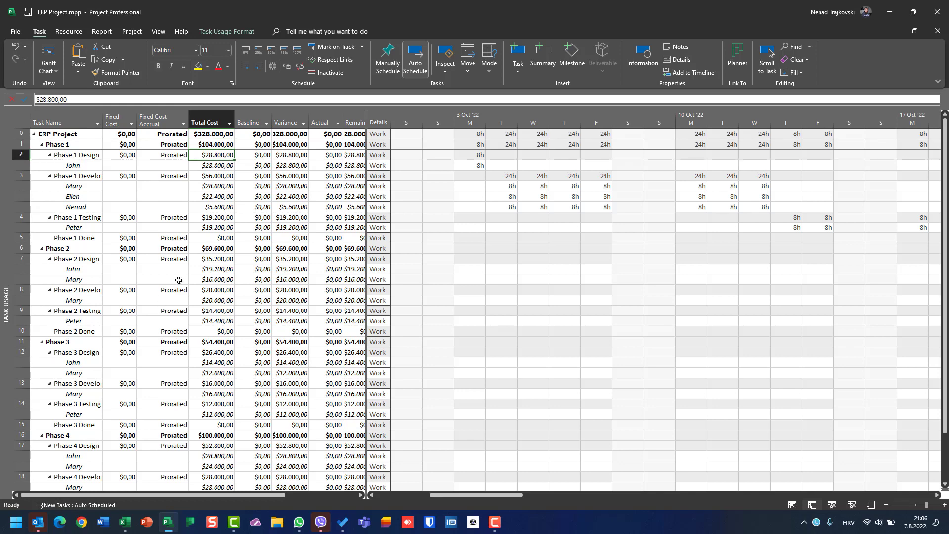
left_click(215, 166)
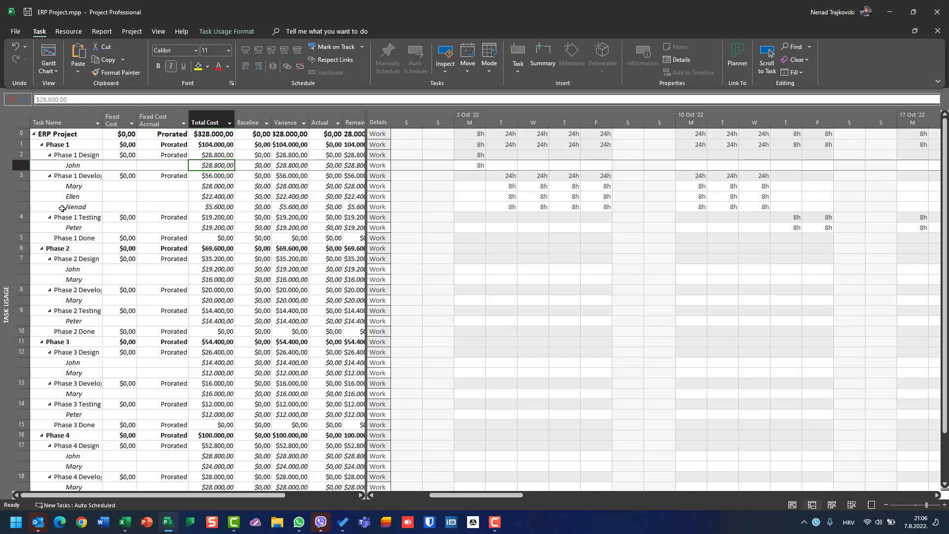
left_click(56, 176)
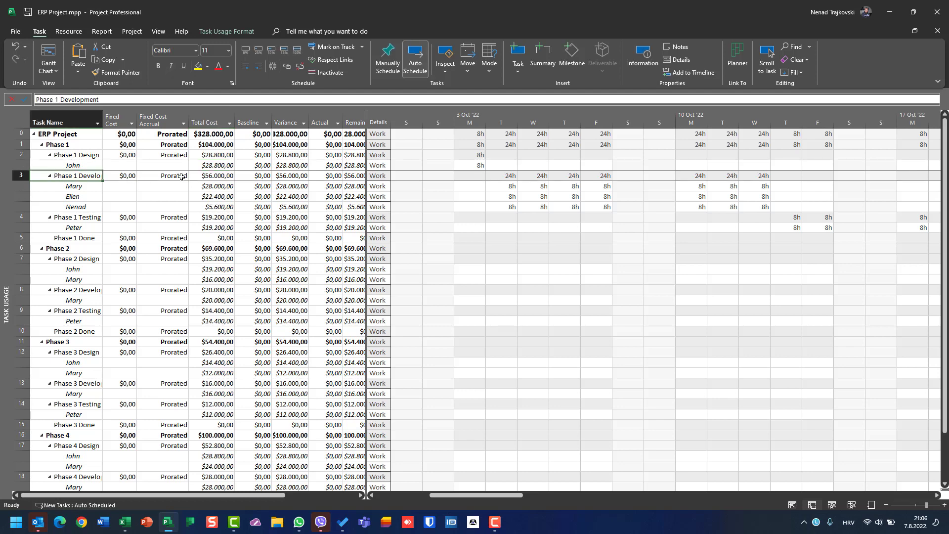
left_click(204, 187)
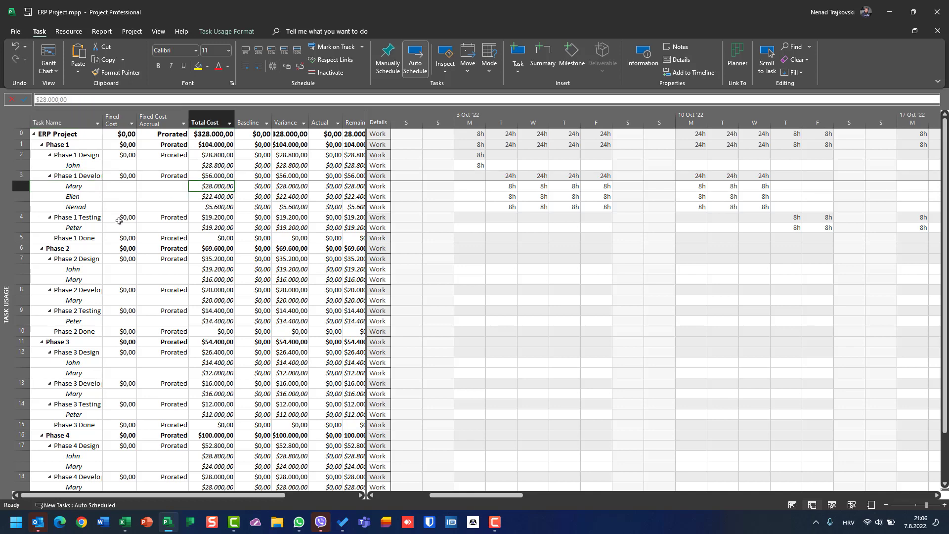
left_click(197, 197)
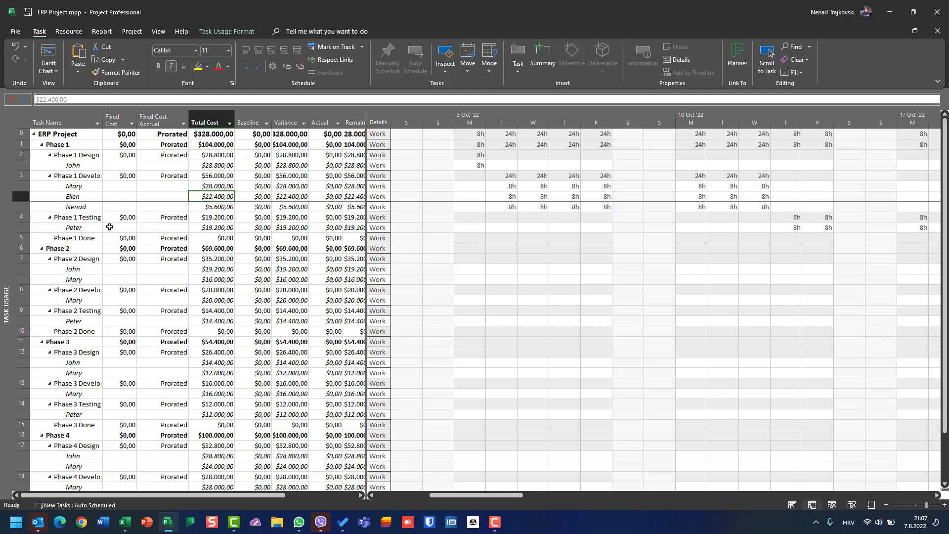
left_click(197, 208)
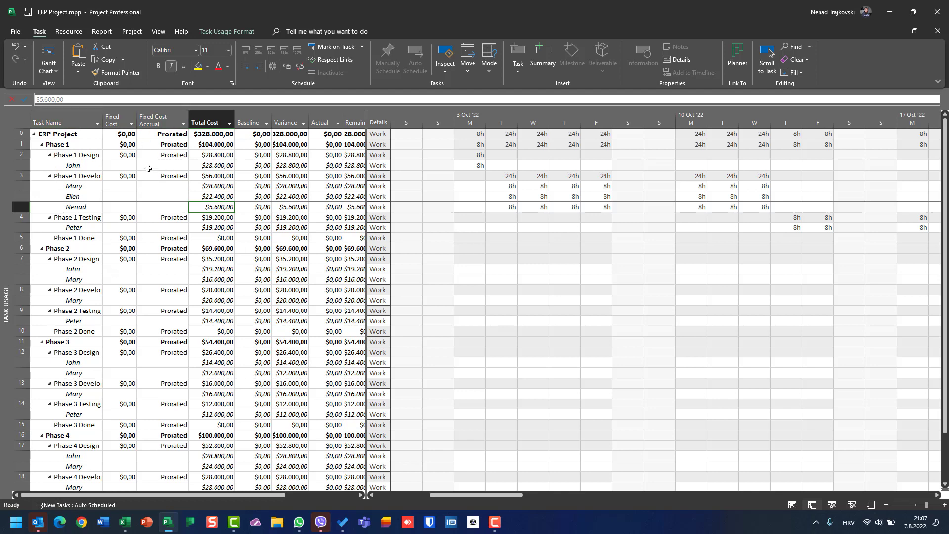
left_click_drag(367, 187, 437, 187)
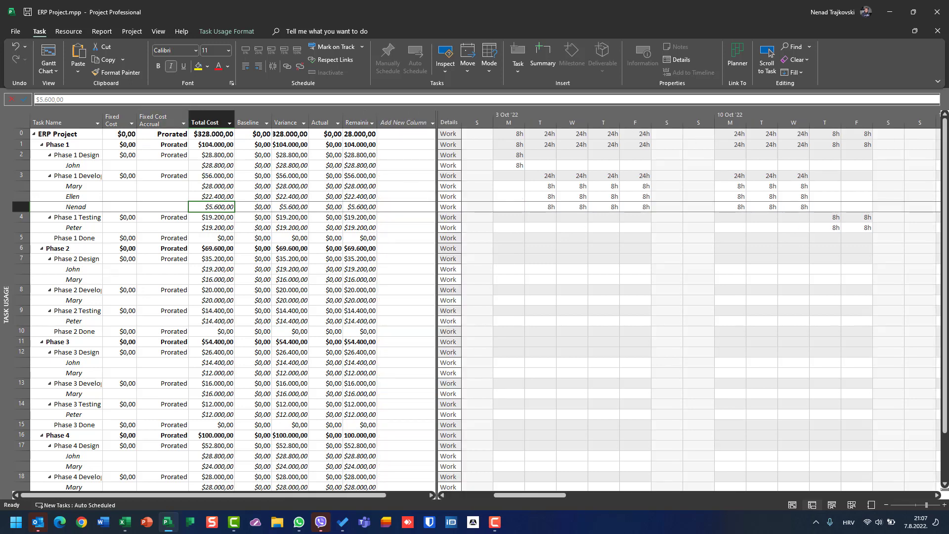
- Switch to the Gantt Chart view and apply the Cost table, enlarging the table area to show all its columns
right_click(7, 268)
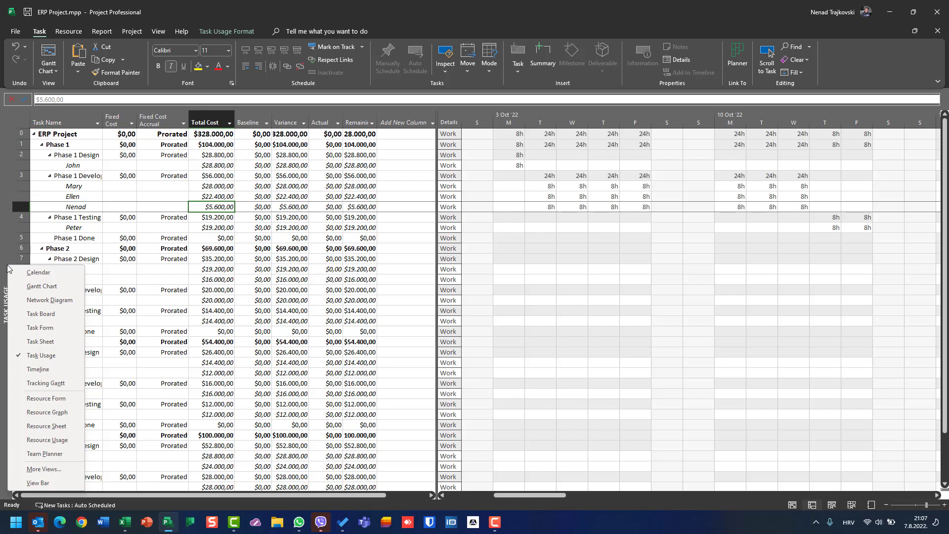
left_click(24, 285)
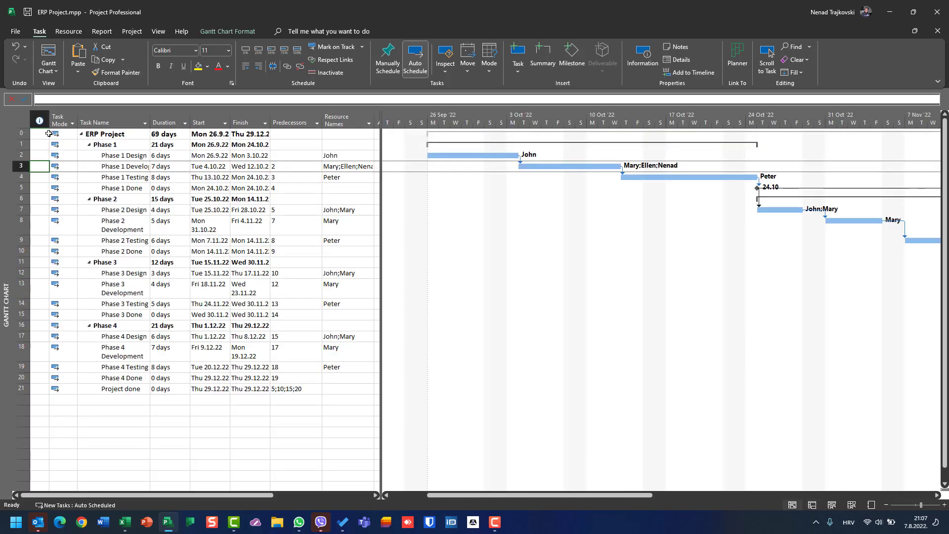
right_click(27, 123)
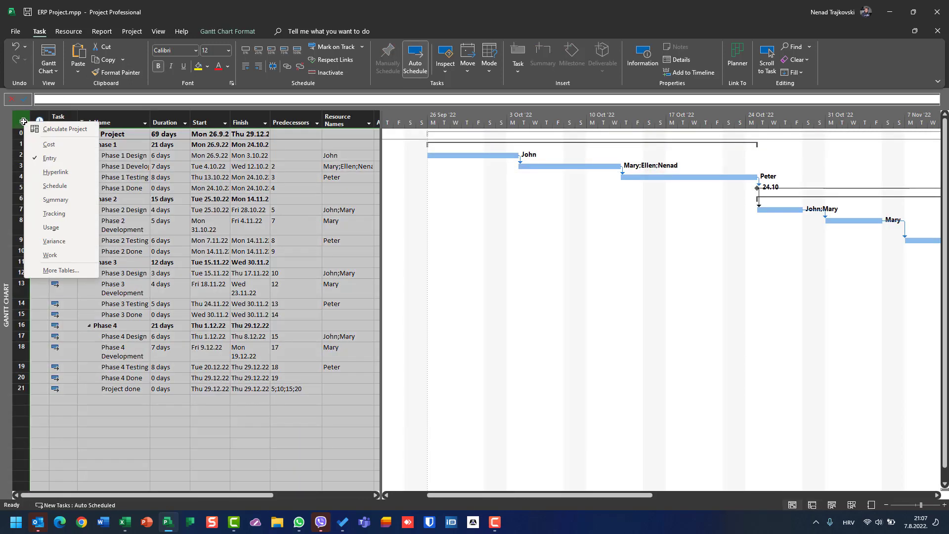
left_click(42, 146)
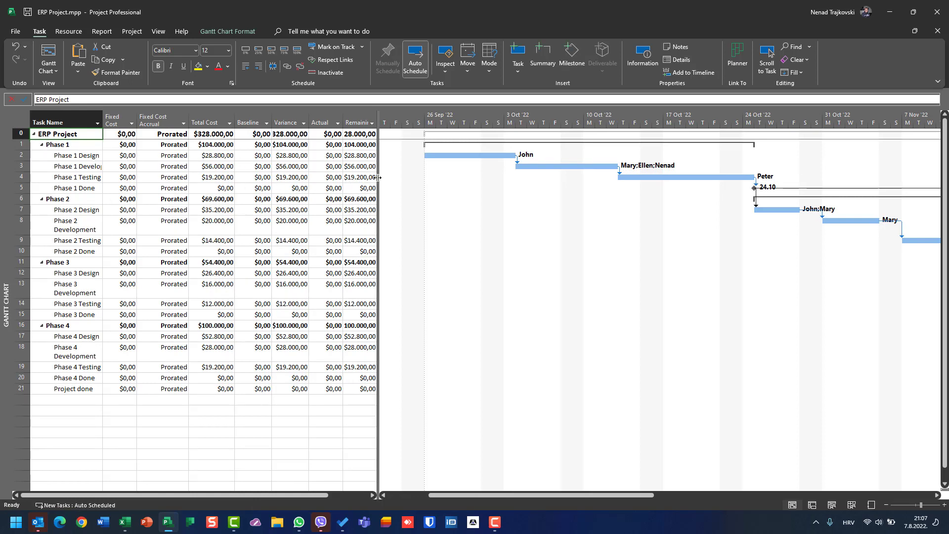
left_click_drag(430, 175, 430, 175)
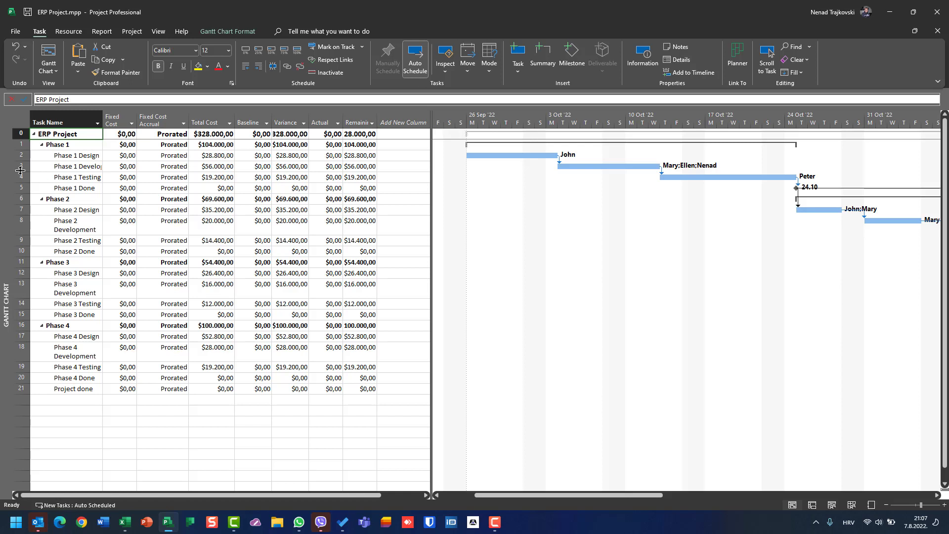
left_click(53, 145)
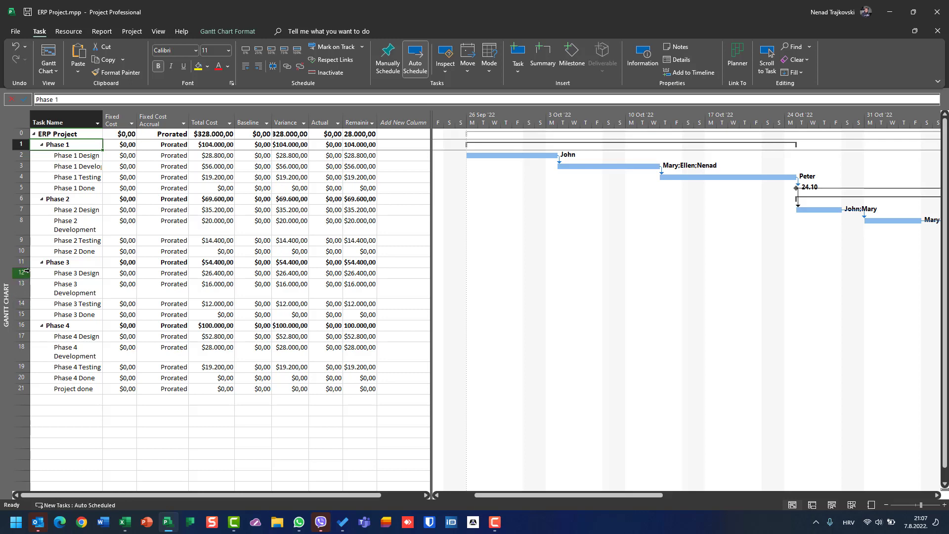
- Display the View Bar and use it to switch to the Resource Usage view
right_click(6, 303)
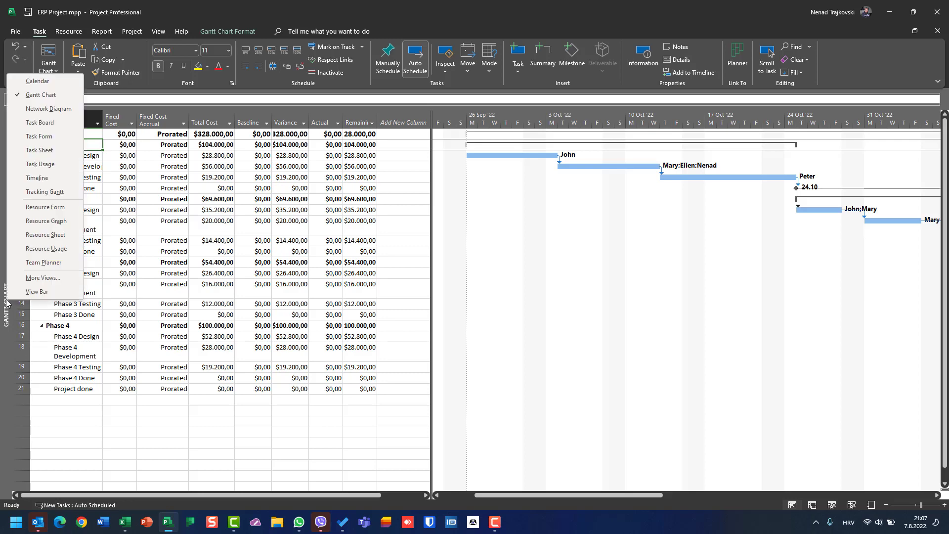
left_click(23, 293)
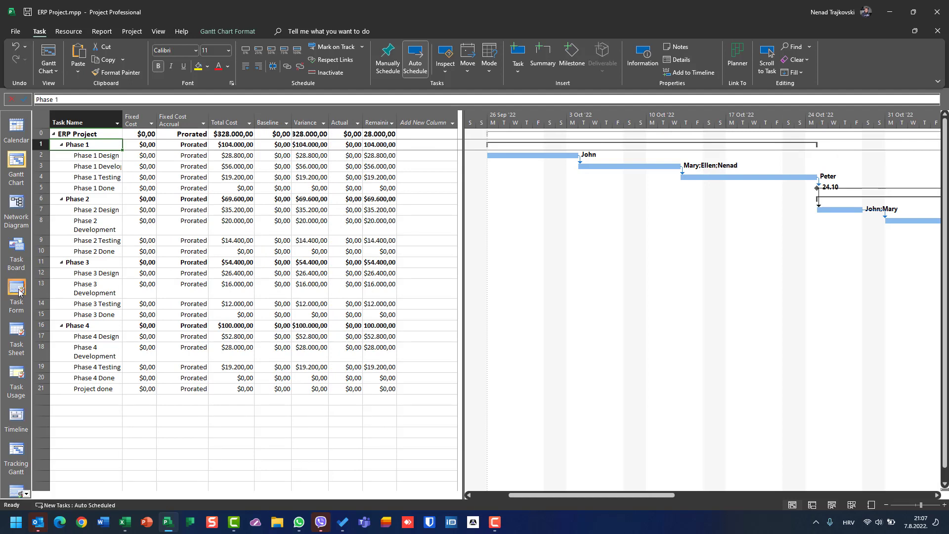
scroll(22, 346, "down", 4)
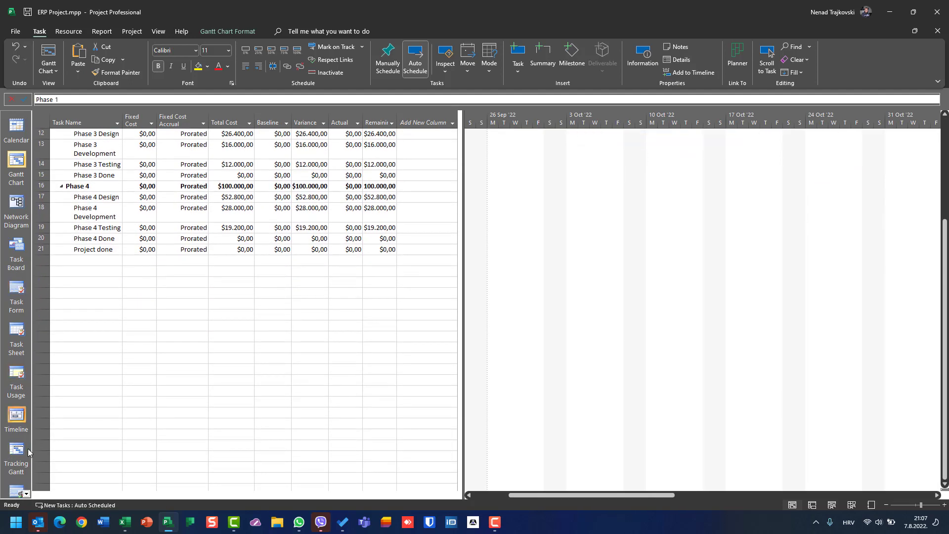
left_click(26, 494)
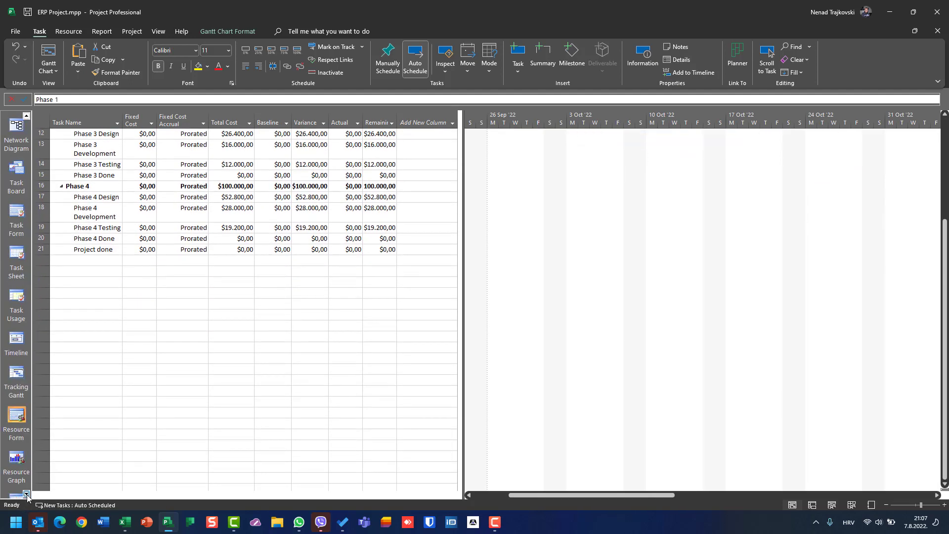
left_click(26, 494)
left_click(26, 494)
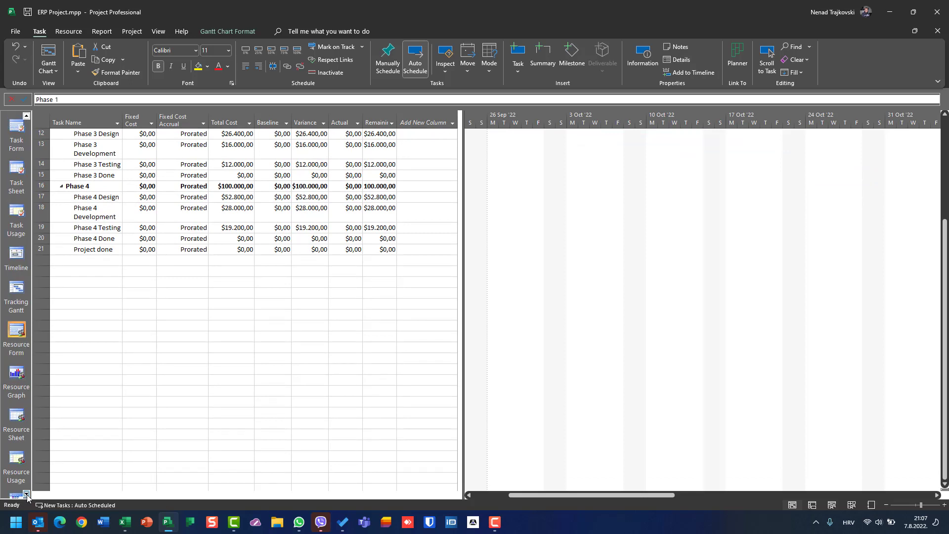
left_click(16, 462)
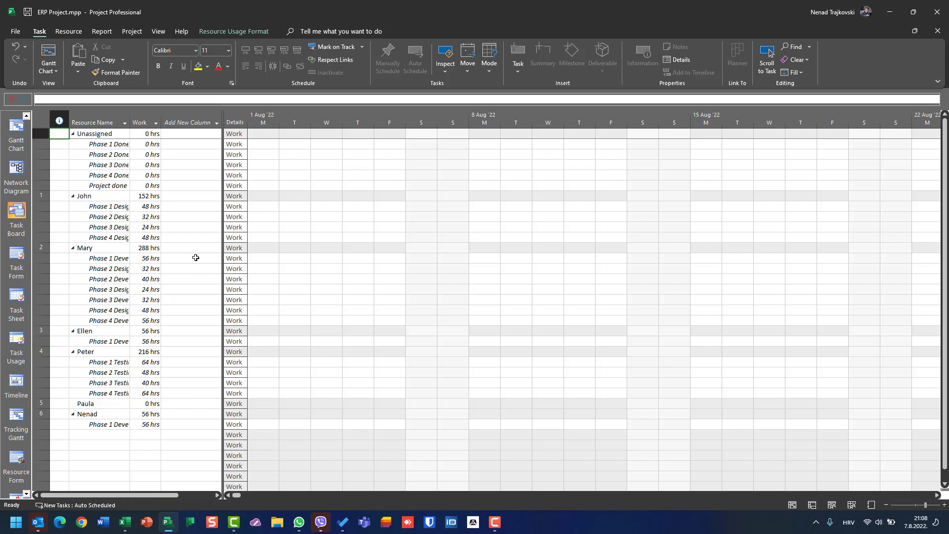
- Hide the View Bar and bring the first resource's Phase 1 Design assignment into view in the timesheet
right_click(23, 200)
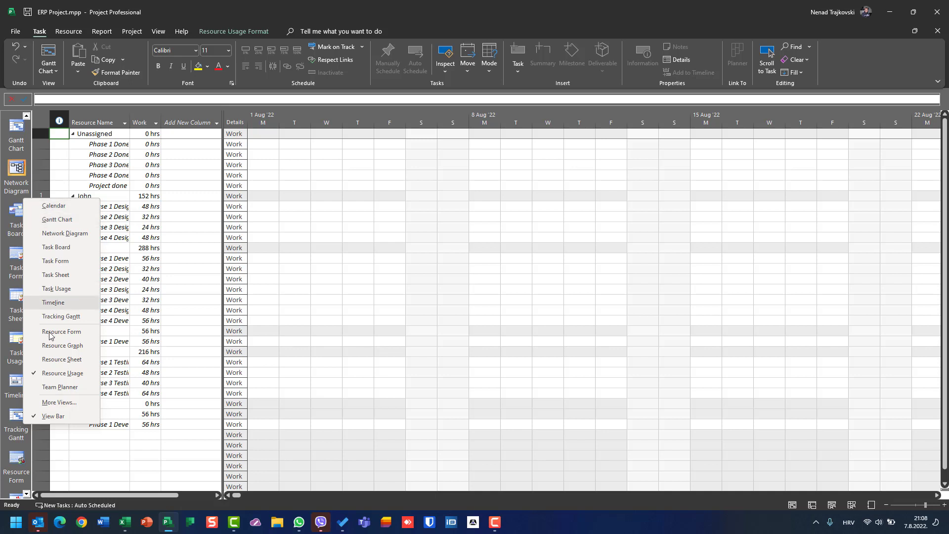
left_click(46, 419)
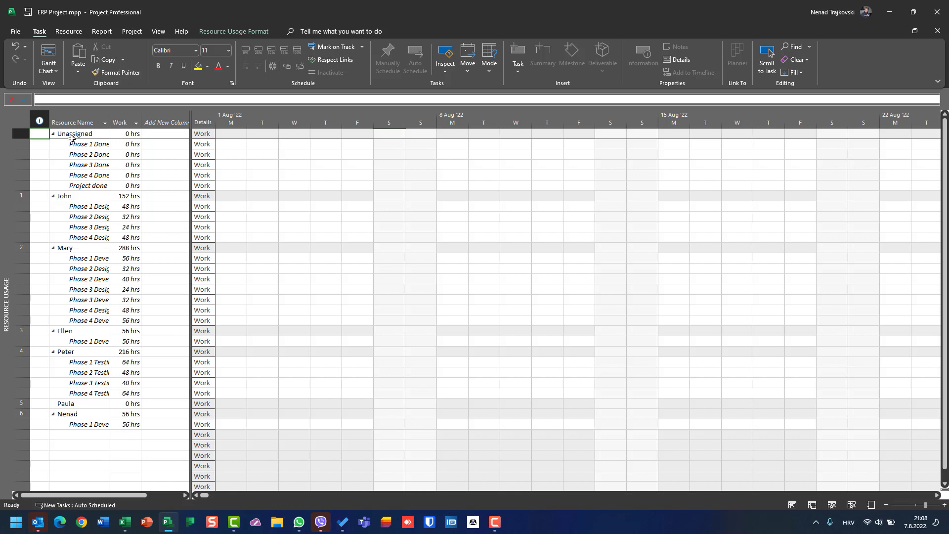
right_click(77, 206)
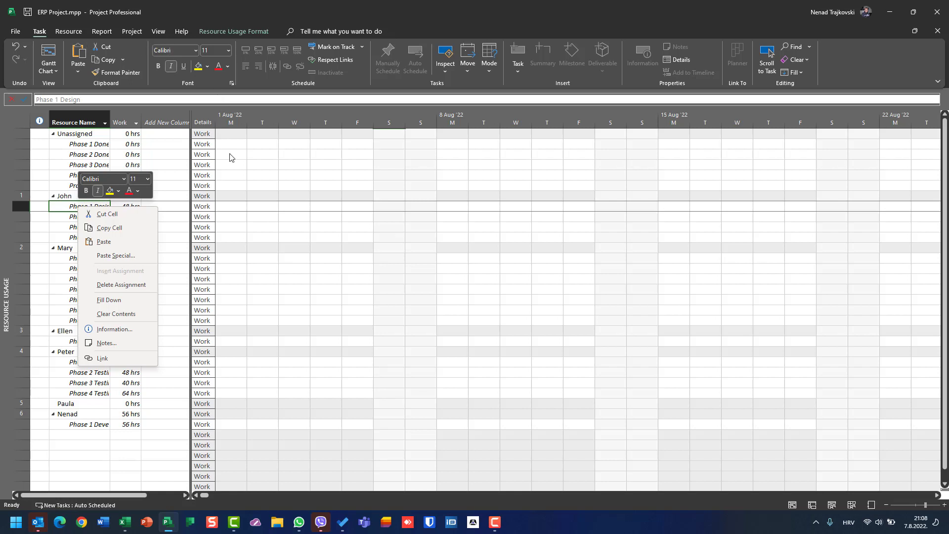
left_click(764, 54)
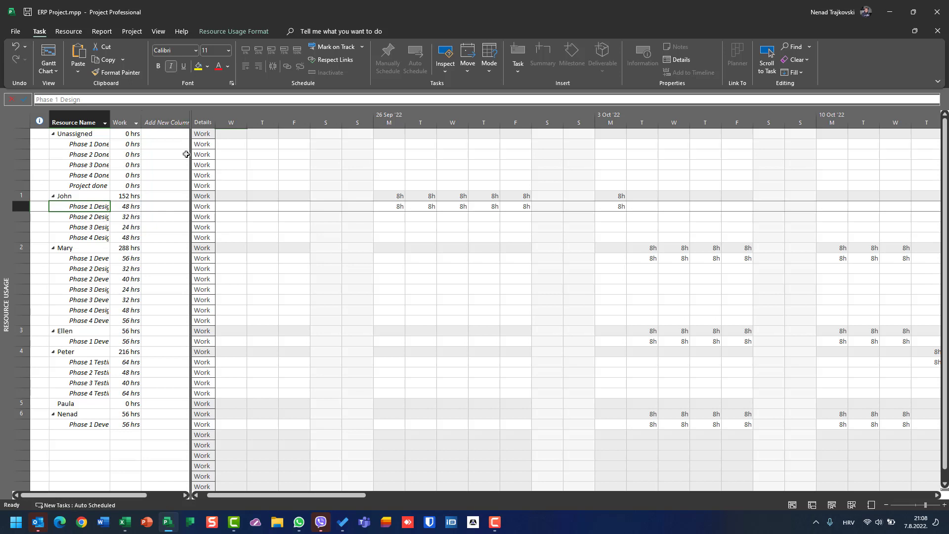
- Enlarge the Resource Usage table area and add a Cost column after the Work column
left_click_drag(189, 152, 238, 152)
left_click(196, 122)
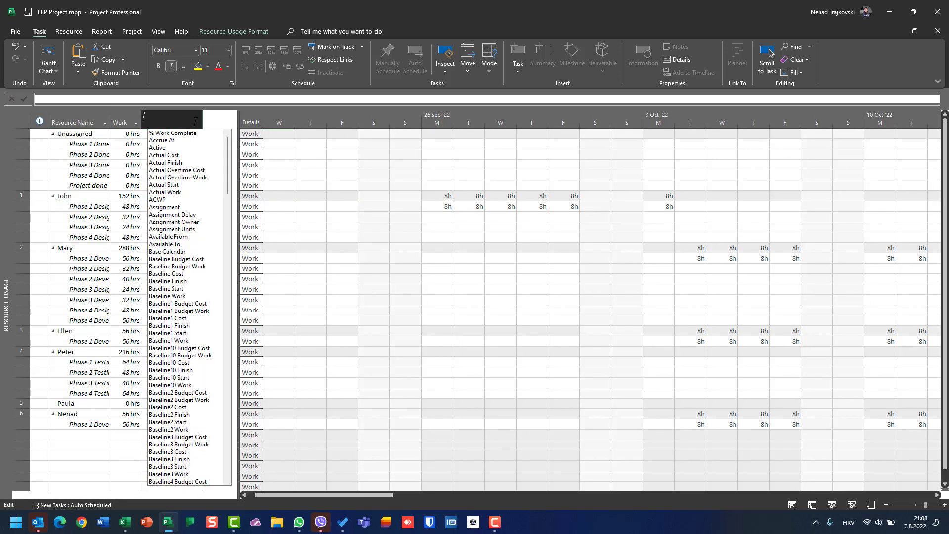
type("code")
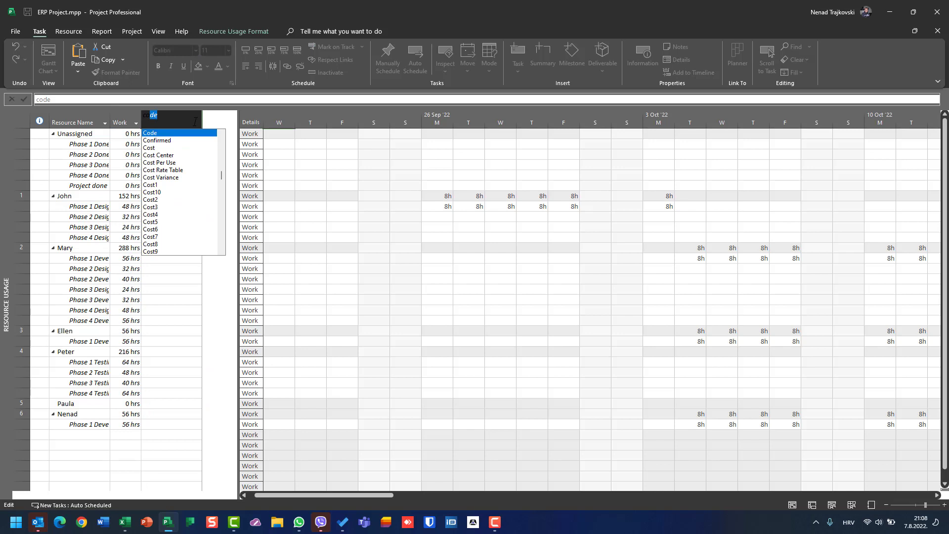
key("Down")
key("Down")
key("Down")
key("Down")
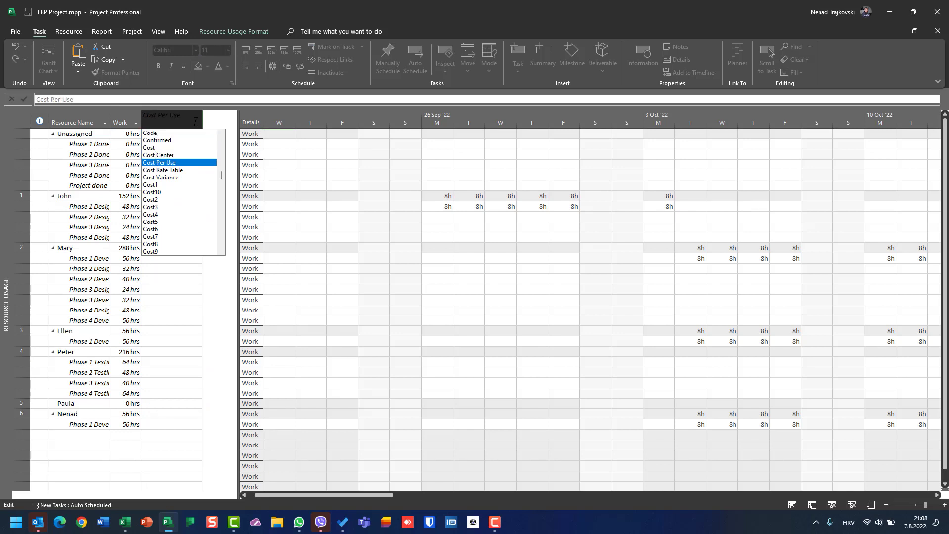
key("Up")
key("Up")
key("Return")
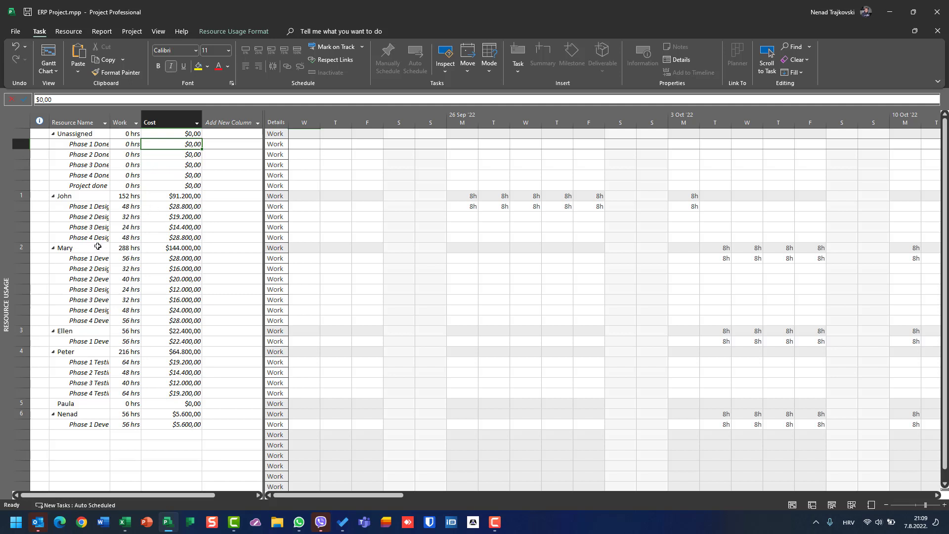
- Check the first resource's Phase 1 Design work, and replace the Usage table with the Cost table in Resource Usage
left_click(131, 208)
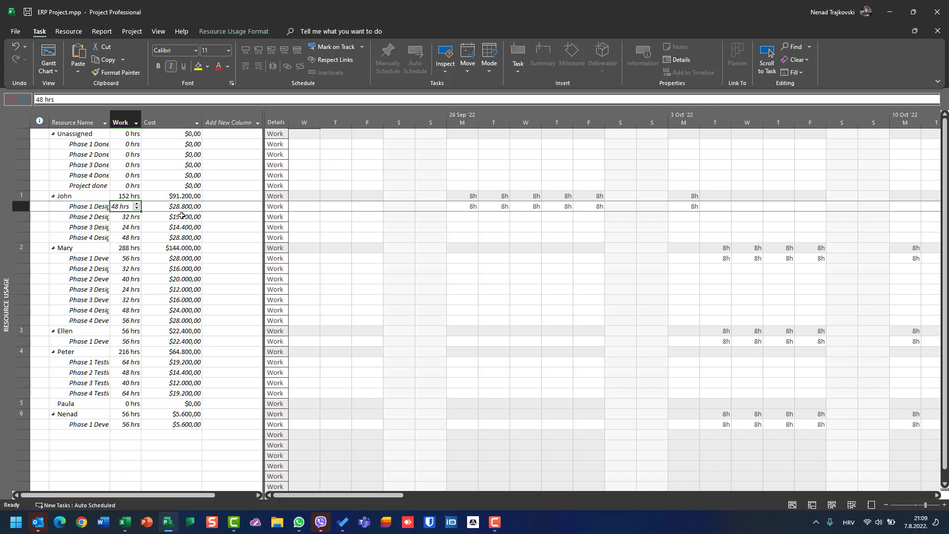
right_click(20, 122)
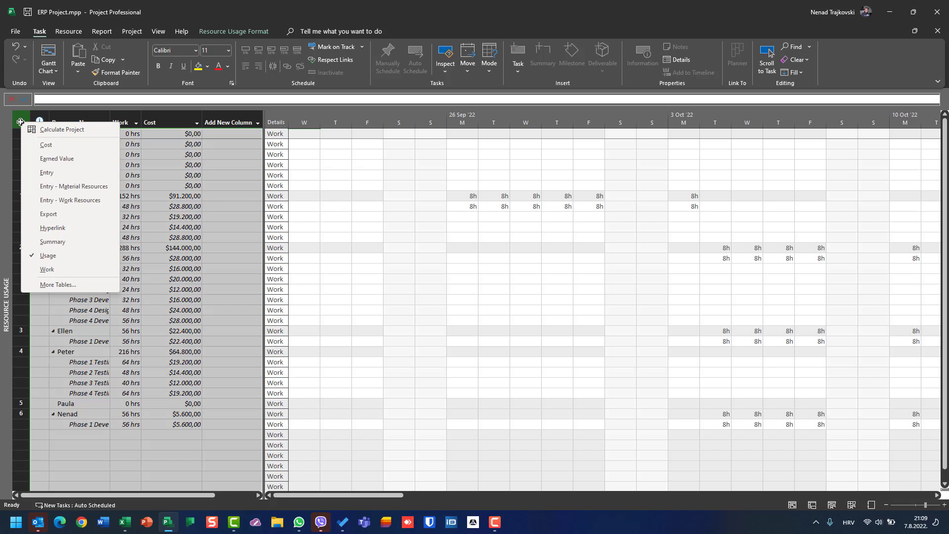
left_click(46, 144)
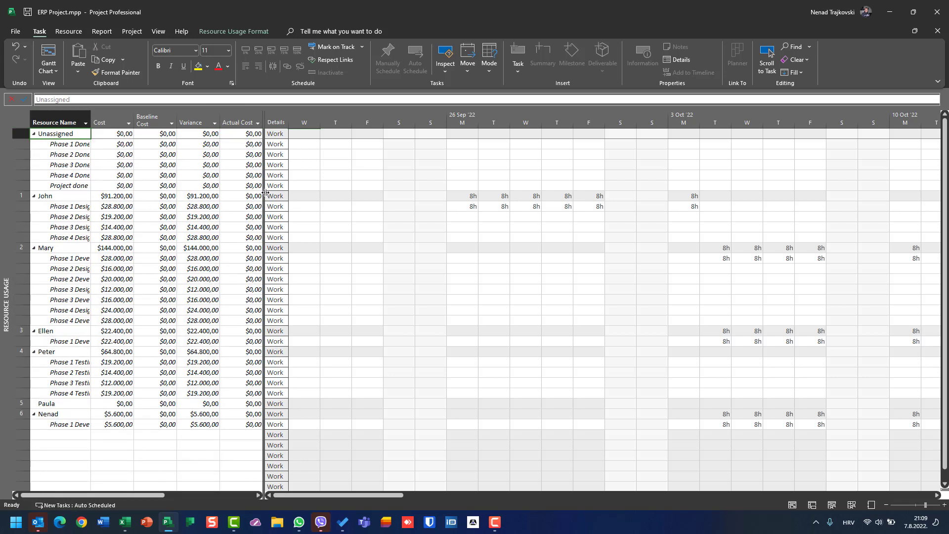
- Widen the Resource Usage table area up to the Add New Column field, and switch to the Task Usage view
left_click_drag(265, 192, 398, 190)
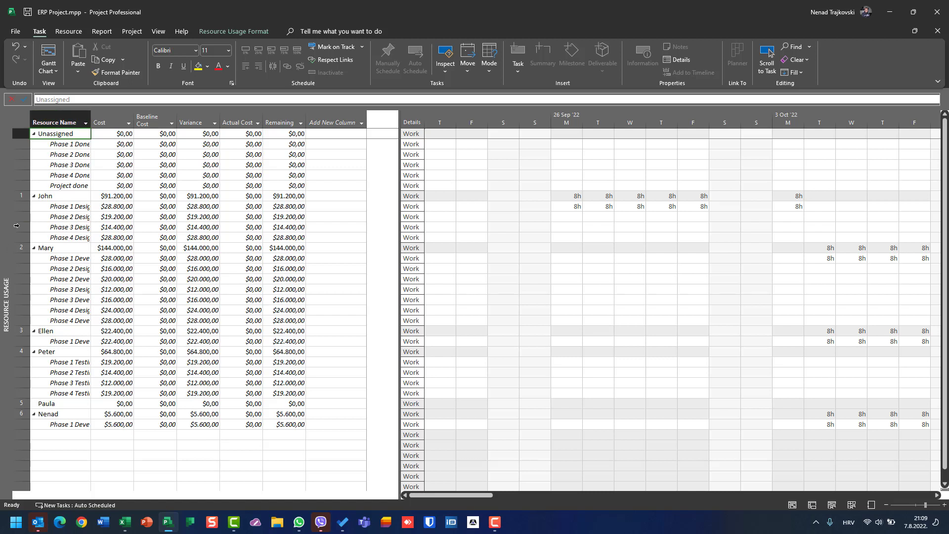
left_click(52, 74)
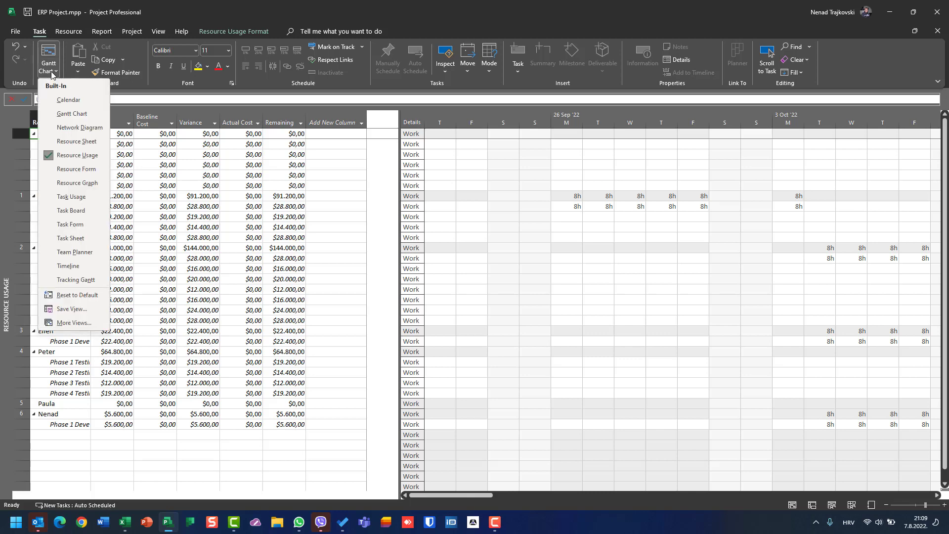
left_click(73, 197)
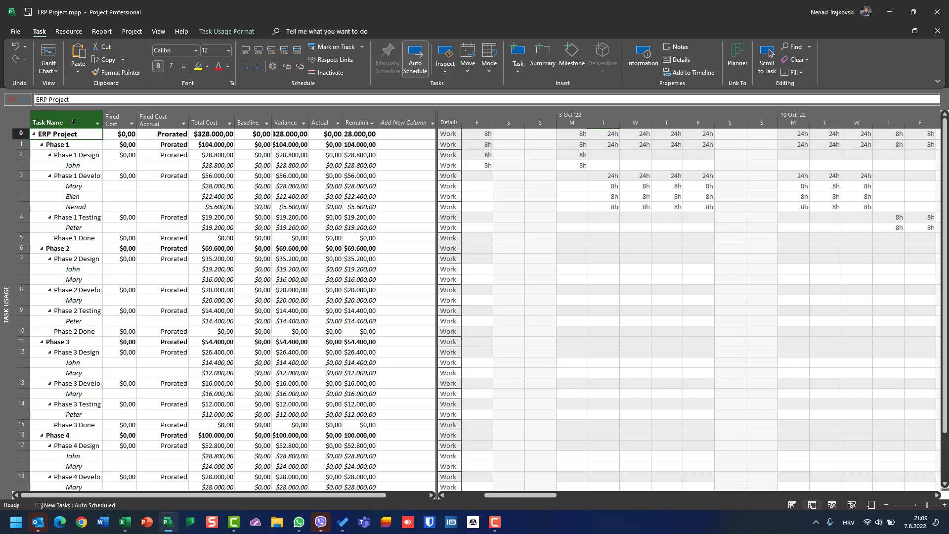
- Examine the Phase 1 tasks and the total cost of Phase 1 Development and each of its resource assignments
left_click(75, 147)
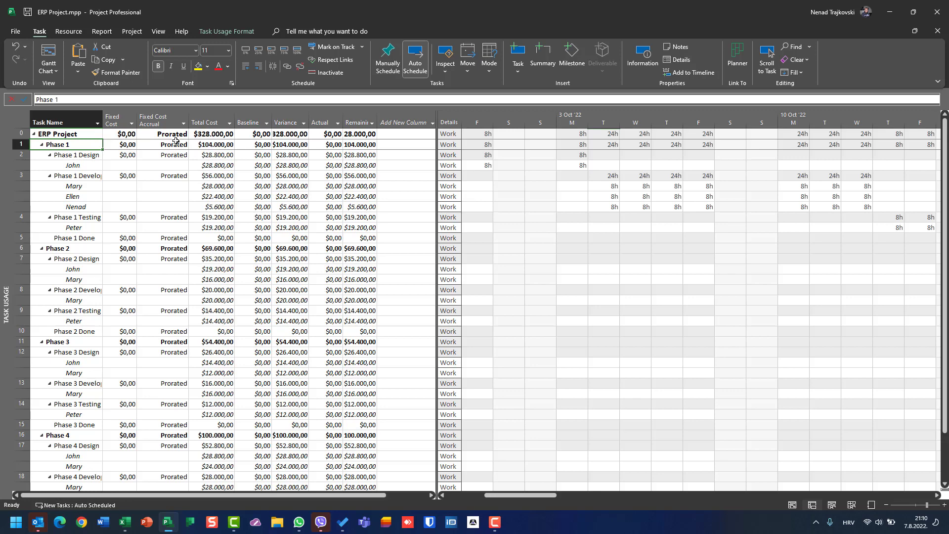
left_click(83, 154)
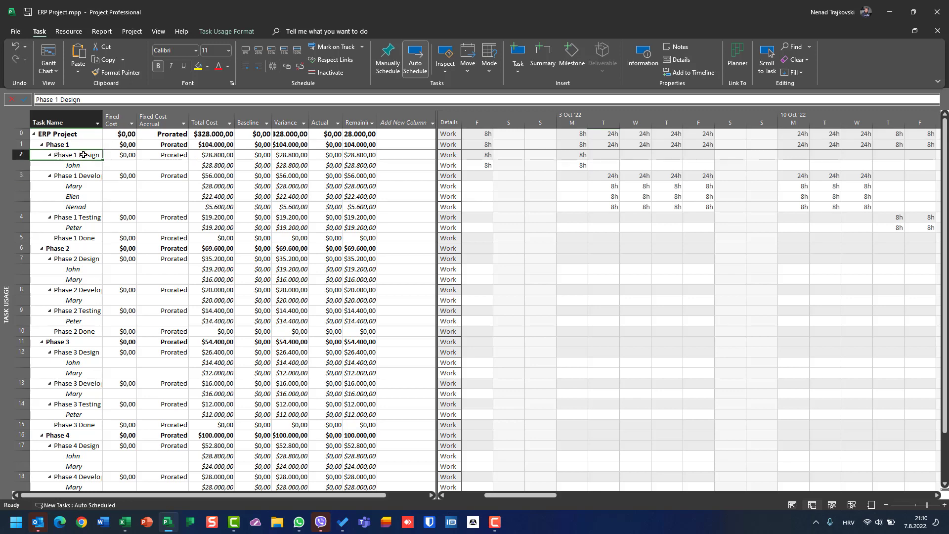
left_click(87, 187)
left_click(205, 177)
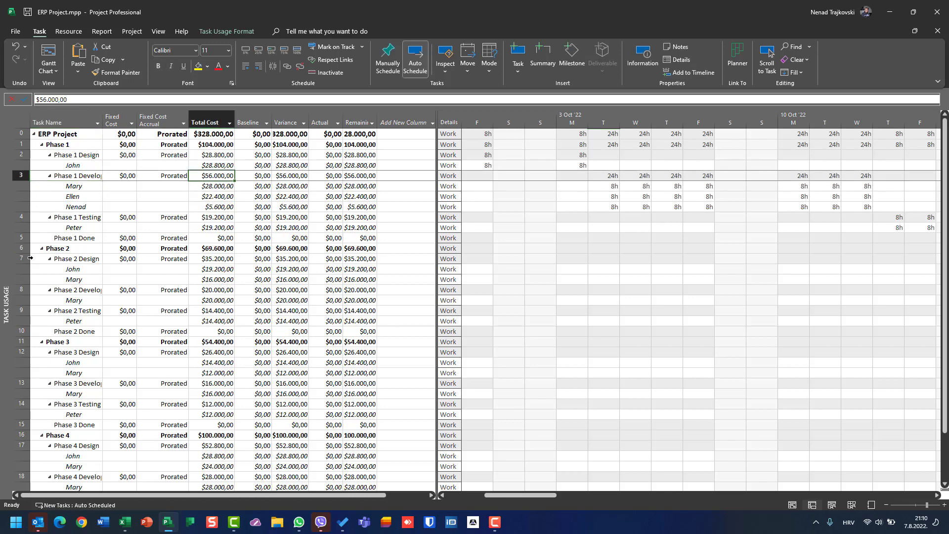
left_click(201, 188)
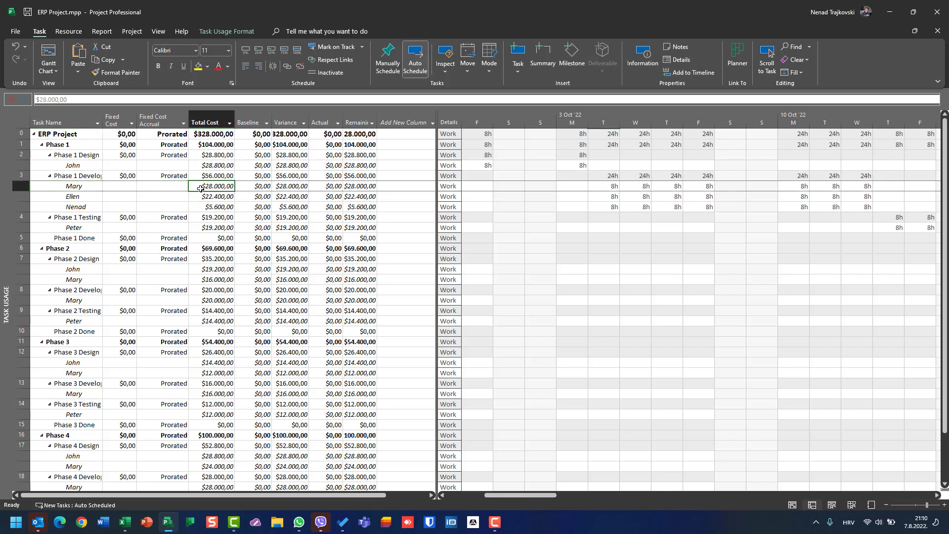
left_click(200, 195)
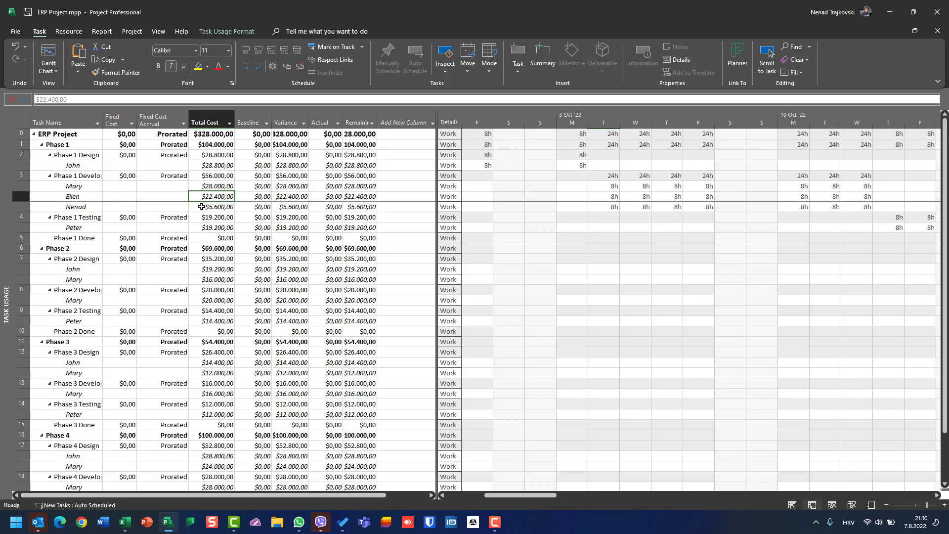
left_click(201, 207)
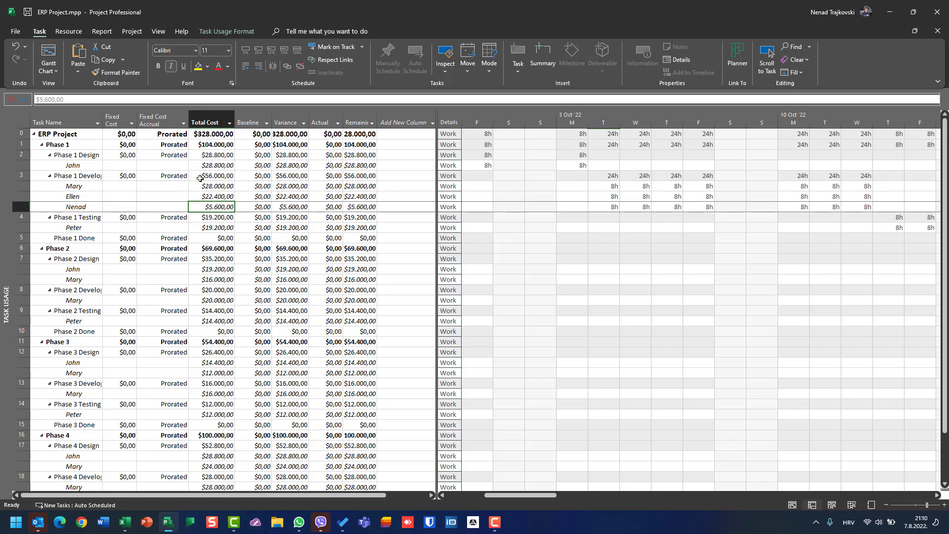
- Switch to the Resource Usage view and replace its Cost table with the Work table
left_click(48, 71)
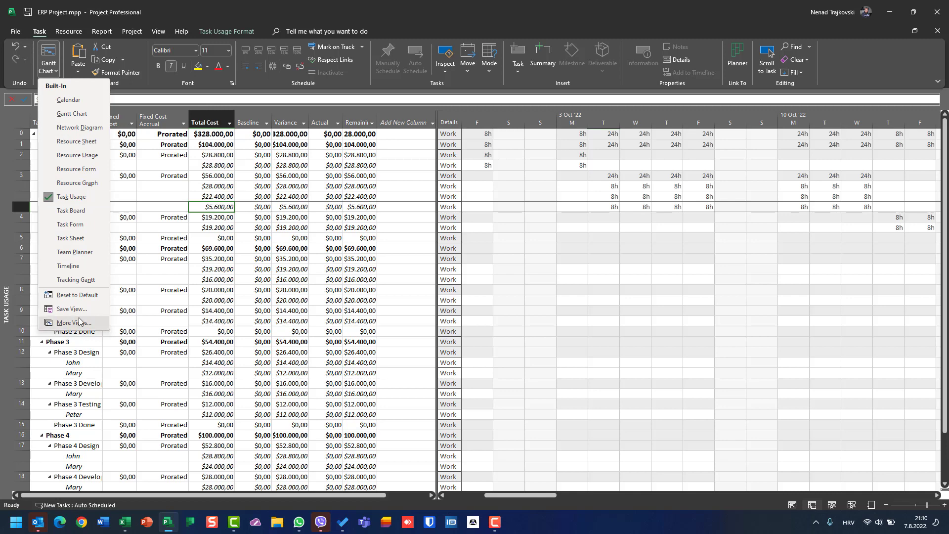
left_click(78, 155)
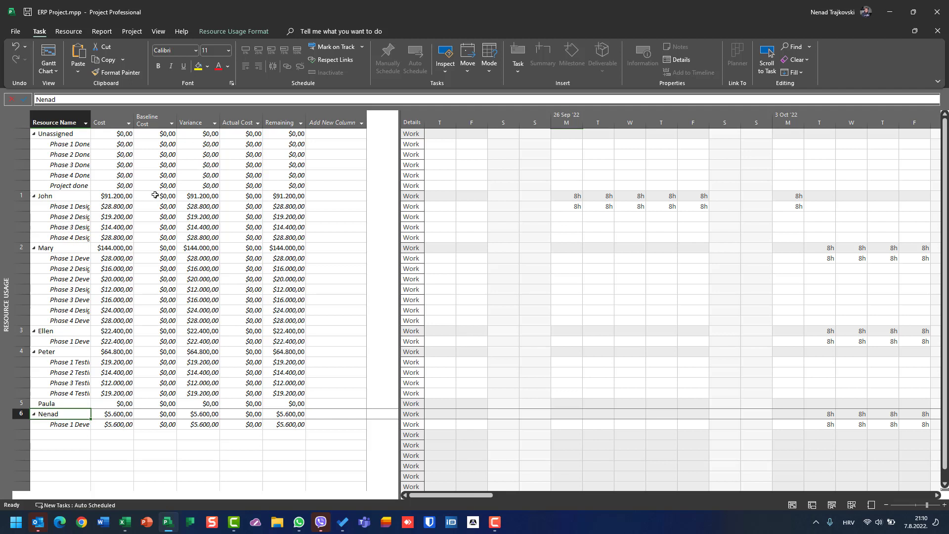
right_click(18, 122)
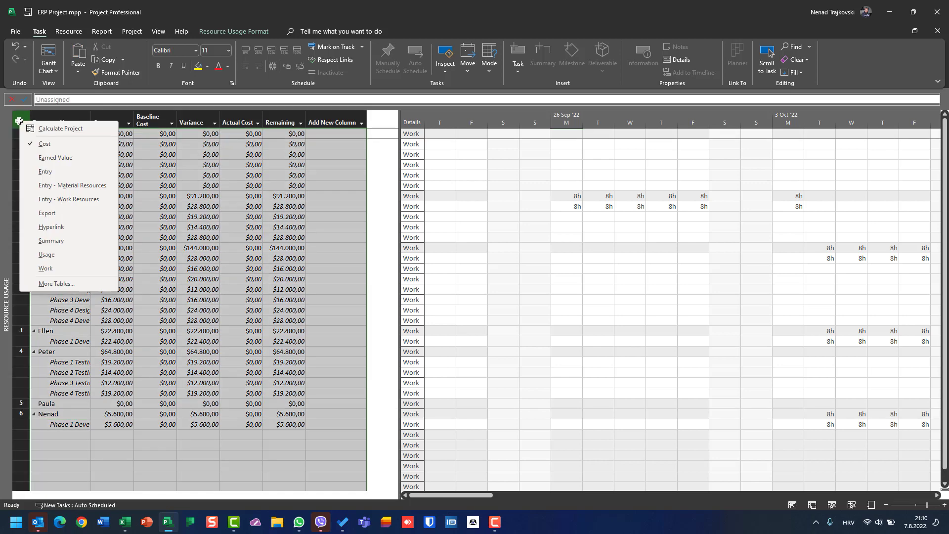
left_click(47, 269)
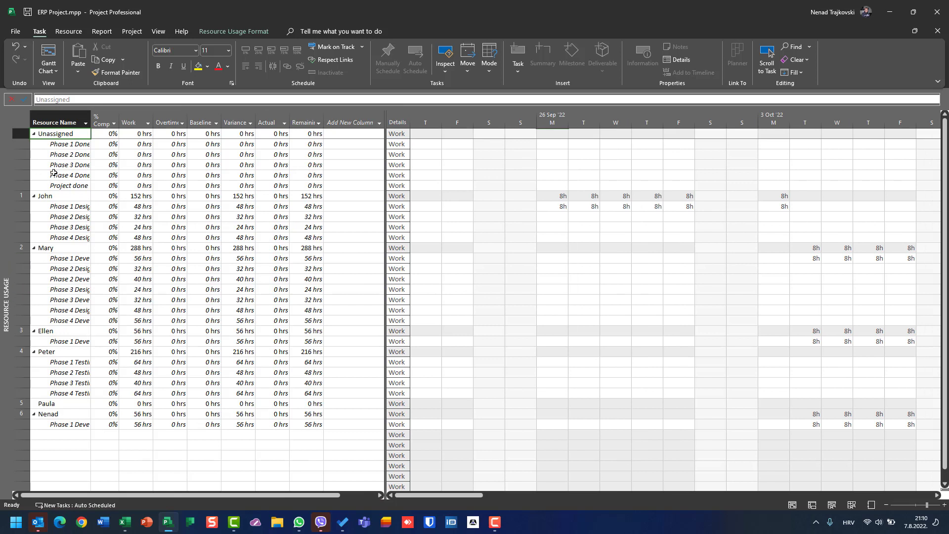
- Check the first resource's work on Phase 1 Design and Phase 2 Design, and widen the Resource Name column to fit the full task names
left_click(67, 197)
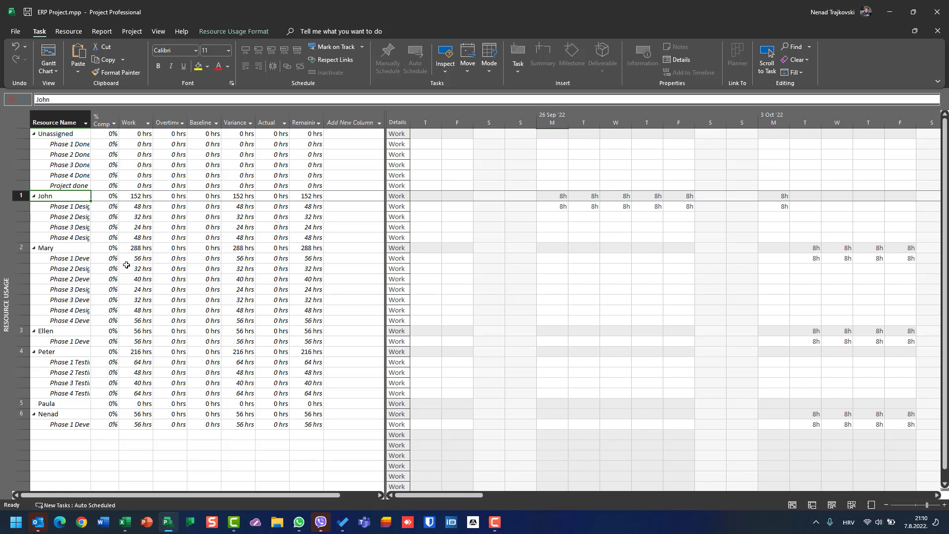
left_click(133, 208)
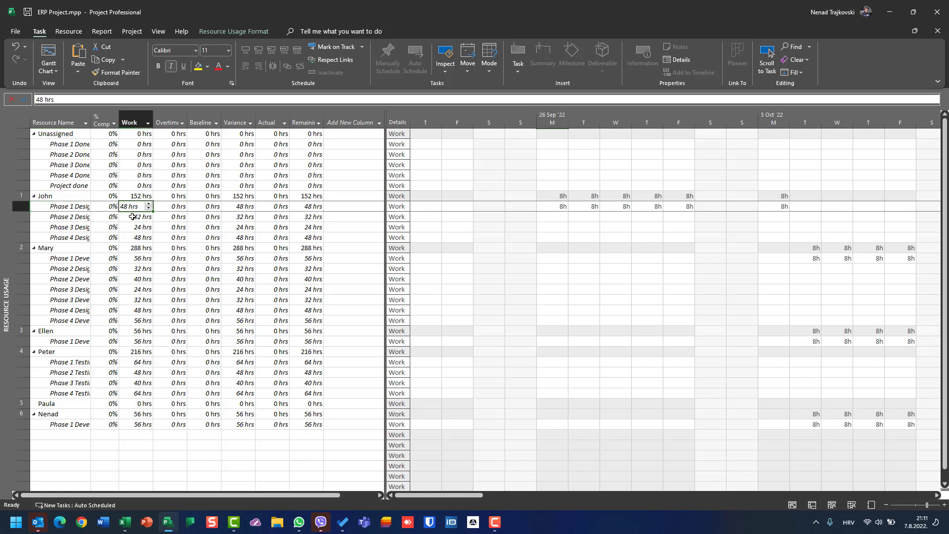
left_click(132, 217)
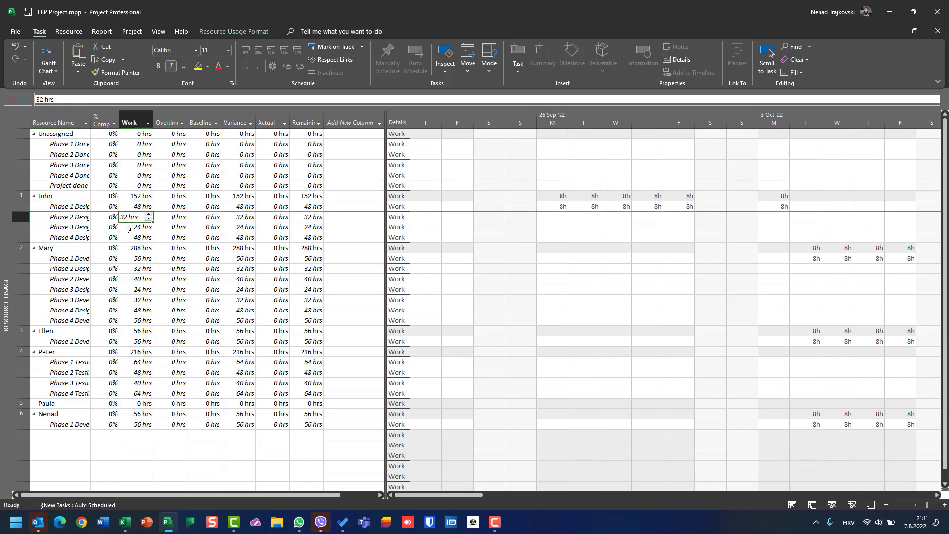
left_click_drag(90, 117, 118, 118)
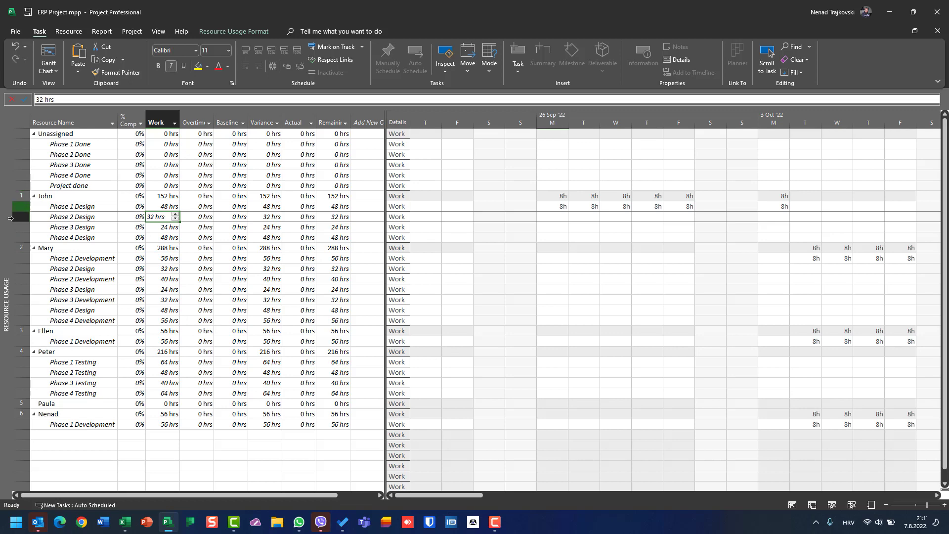
- Switch to the Task Usage view and replace its Cost table with the Work table
left_click(54, 73)
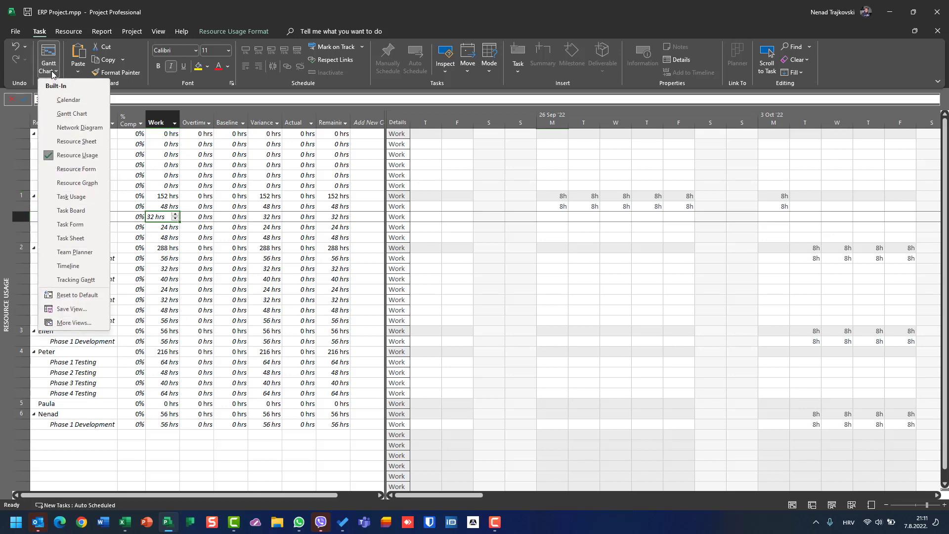
left_click(67, 198)
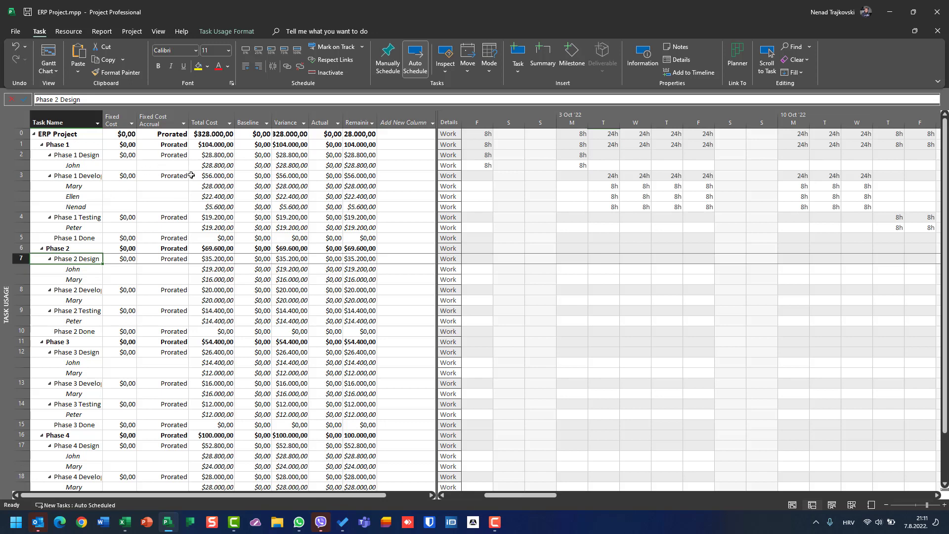
right_click(23, 119)
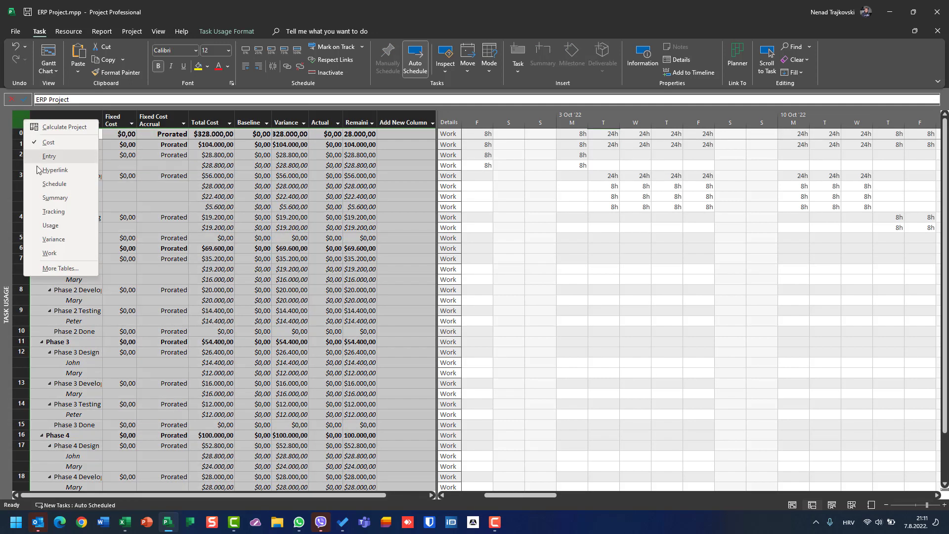
left_click(50, 252)
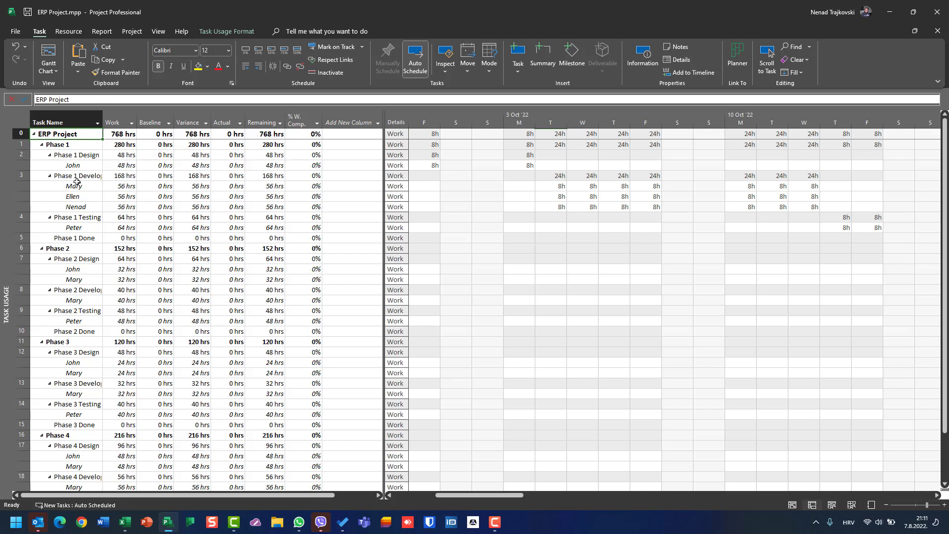
- Examine the work hours of Phase 1 Development and each of its three resource assignments
left_click(115, 177)
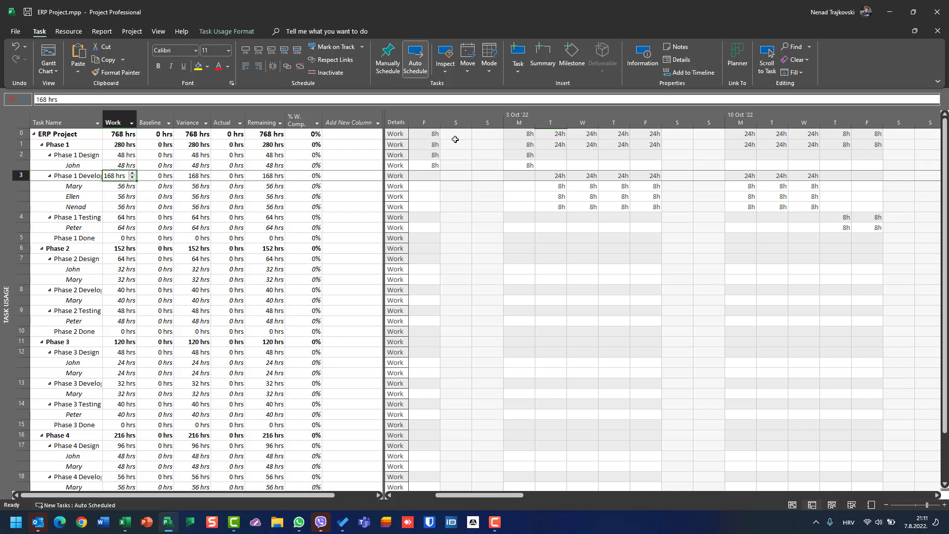
key("Down")
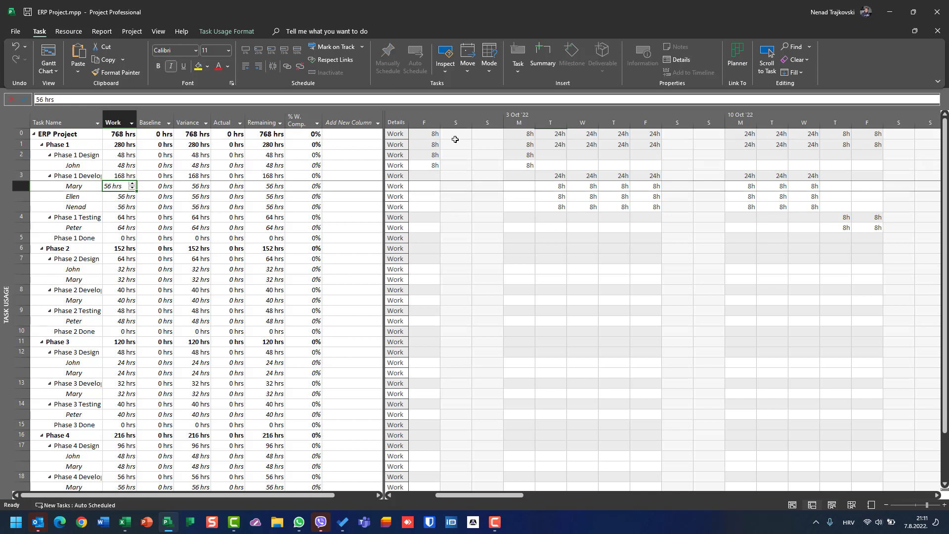
key("Up")
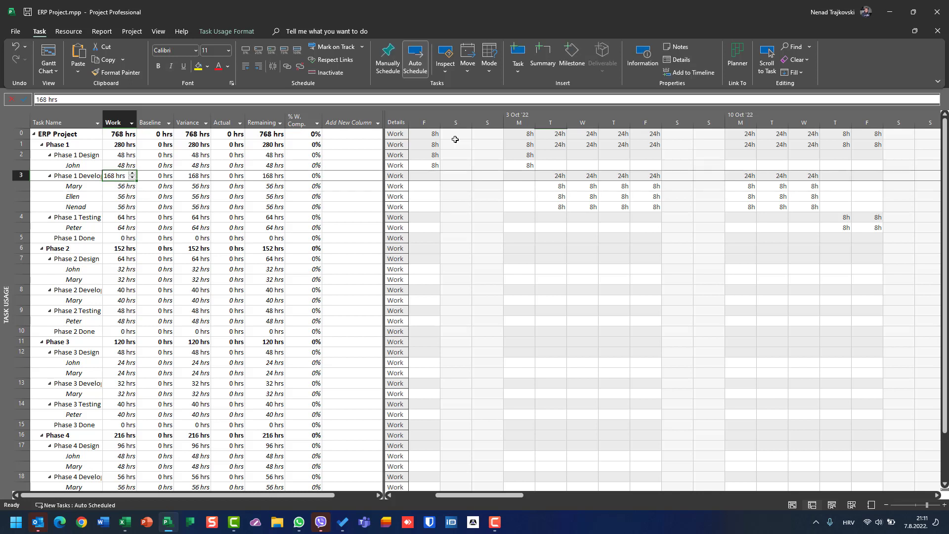
key("Down")
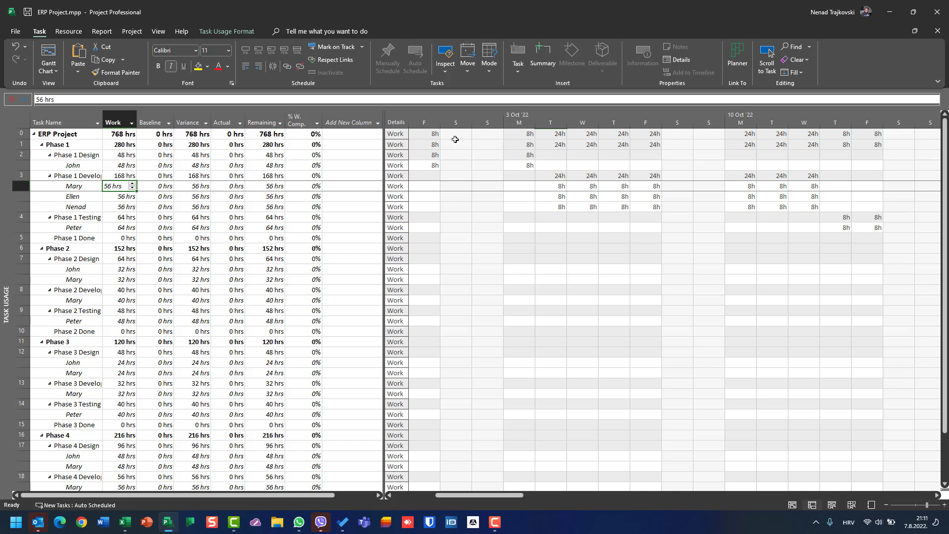
key("Down")
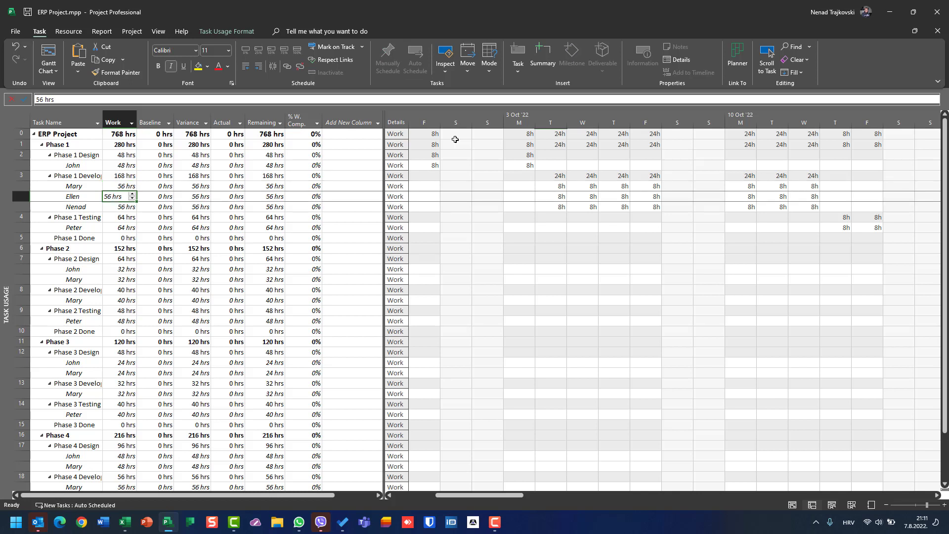
key("Down")
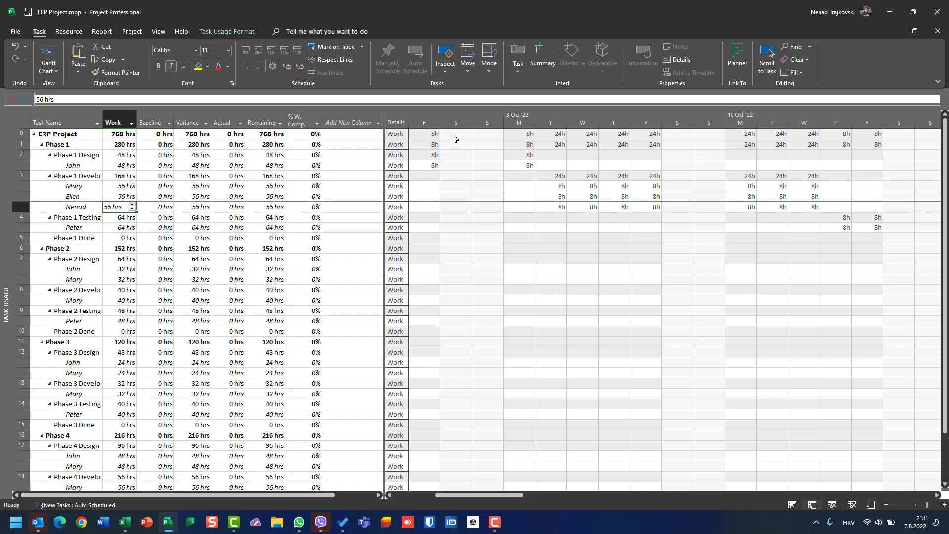
- Apply the Entry table to both the Task Usage view and the Resource Usage view, finishing in Resource Usage
right_click(25, 117)
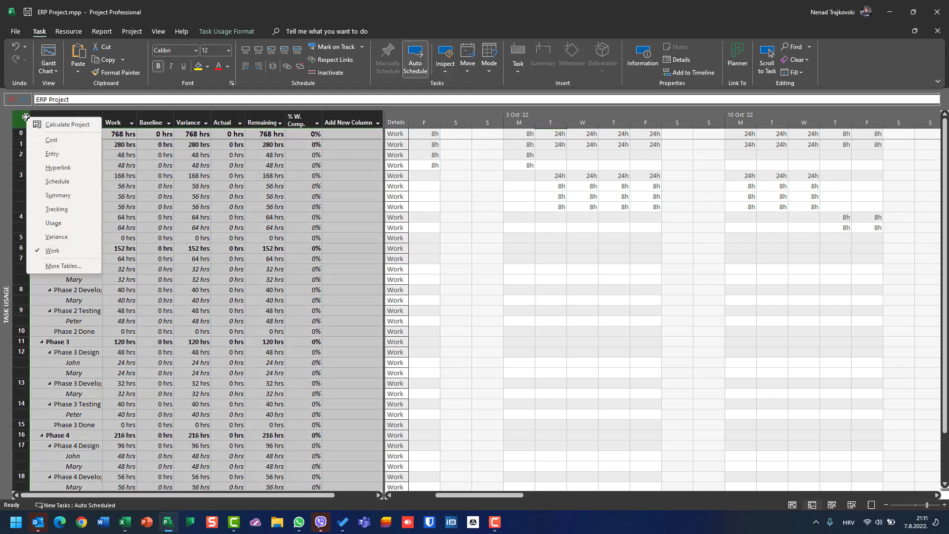
left_click(51, 155)
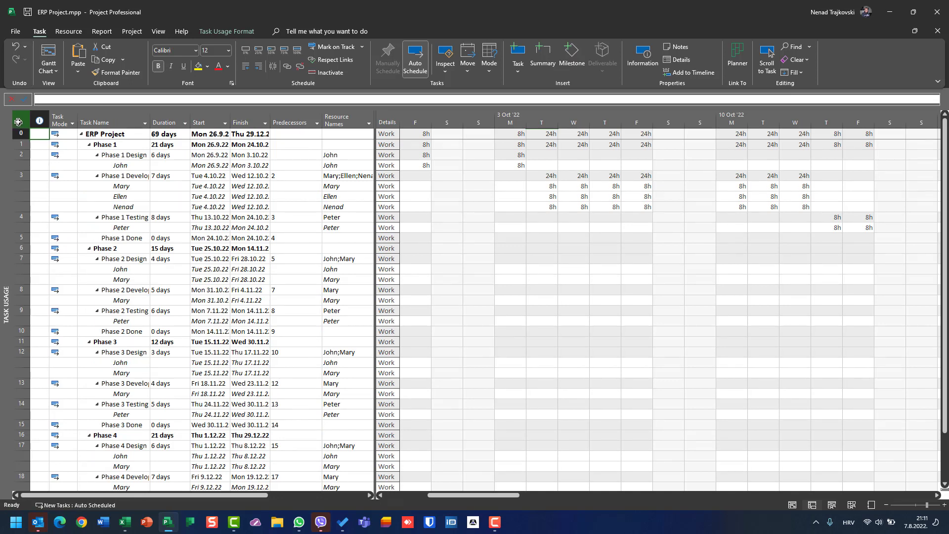
right_click(9, 268)
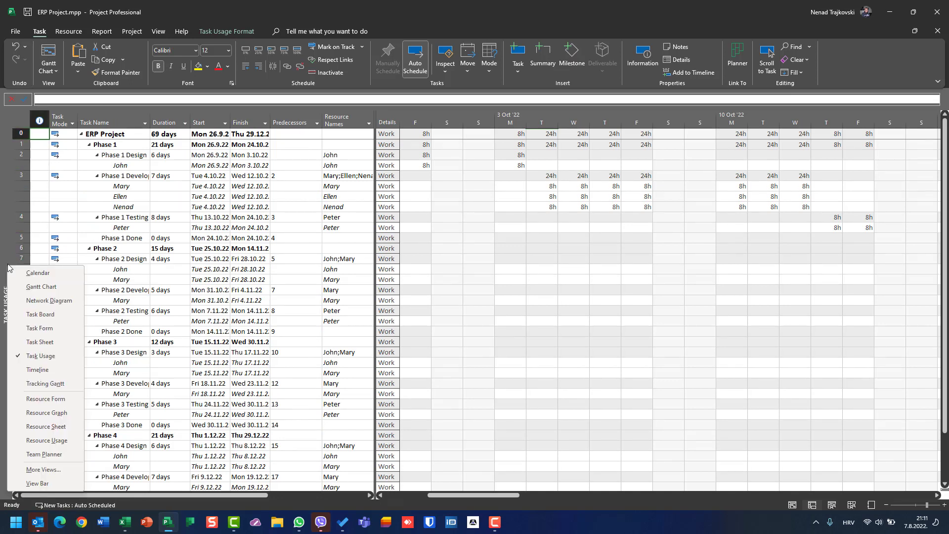
left_click(47, 440)
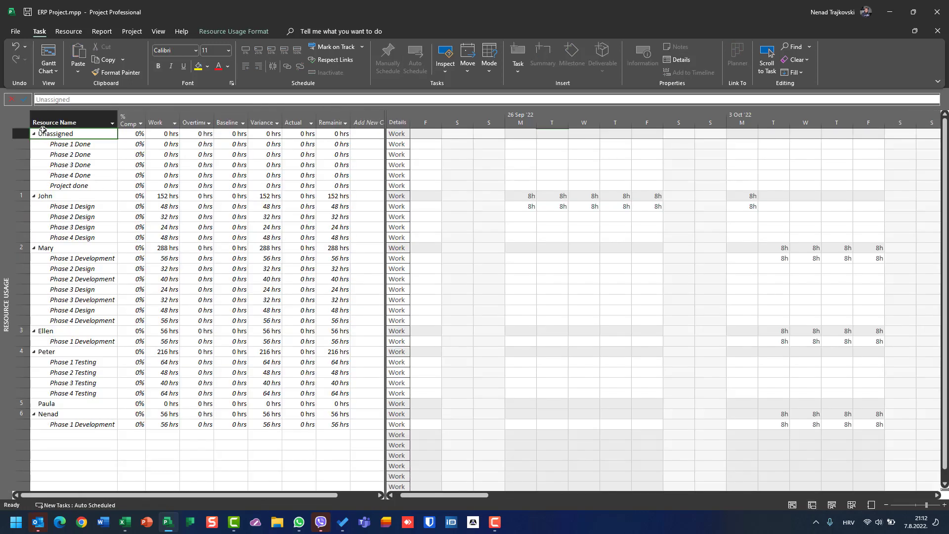
right_click(20, 118)
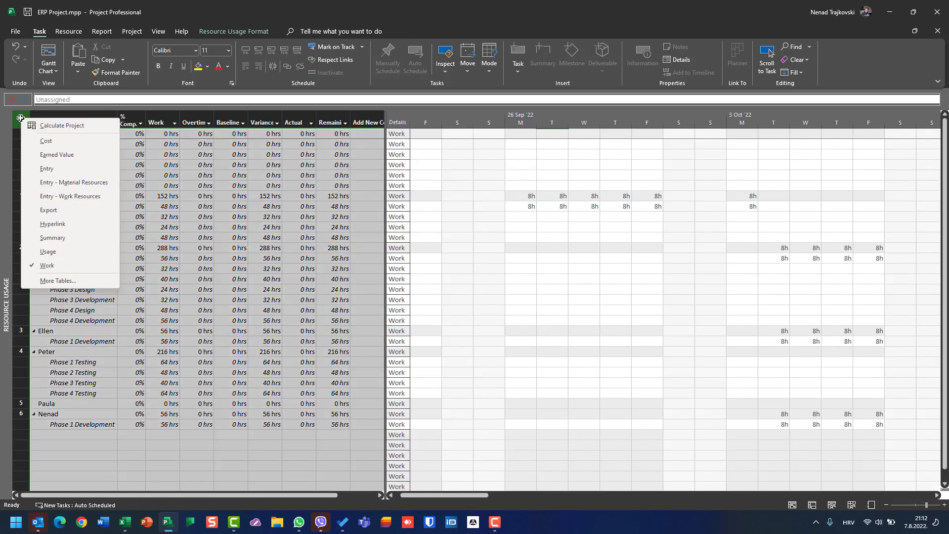
left_click(58, 169)
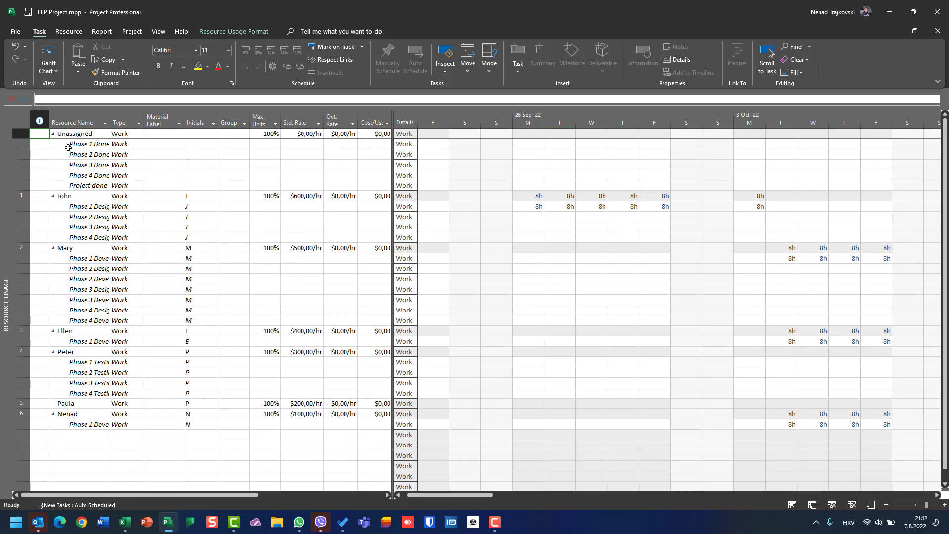
- Switch to the Gantt Chart view and replace its Cost table with the Entry table
left_click(49, 52)
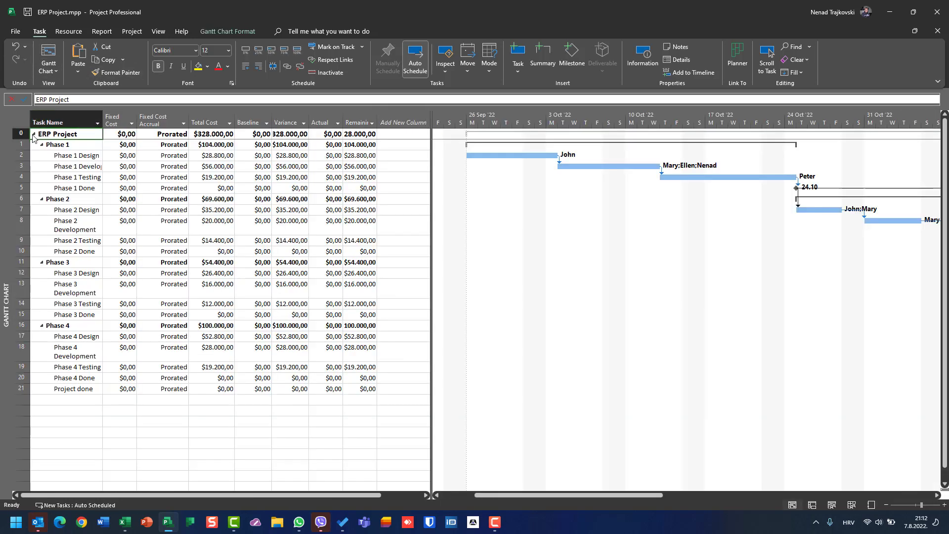
right_click(21, 120)
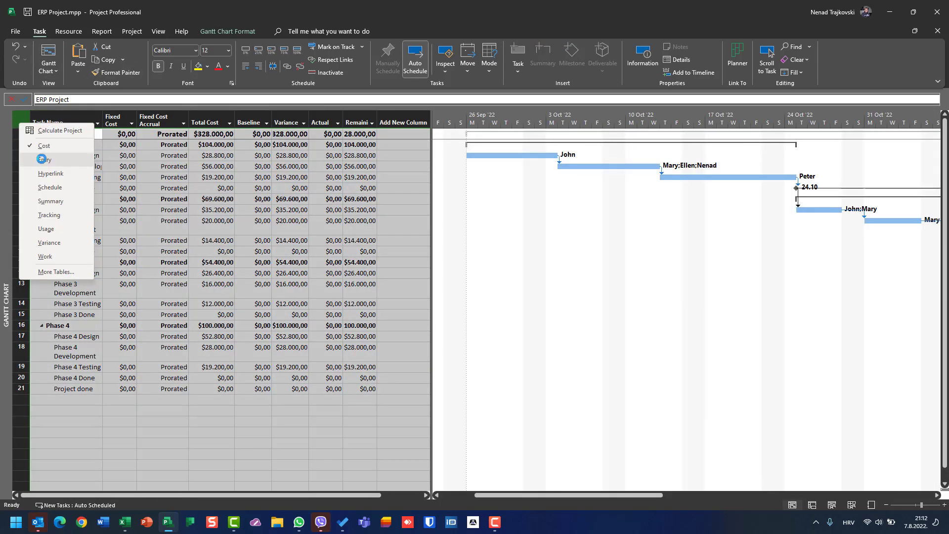
left_click(42, 159)
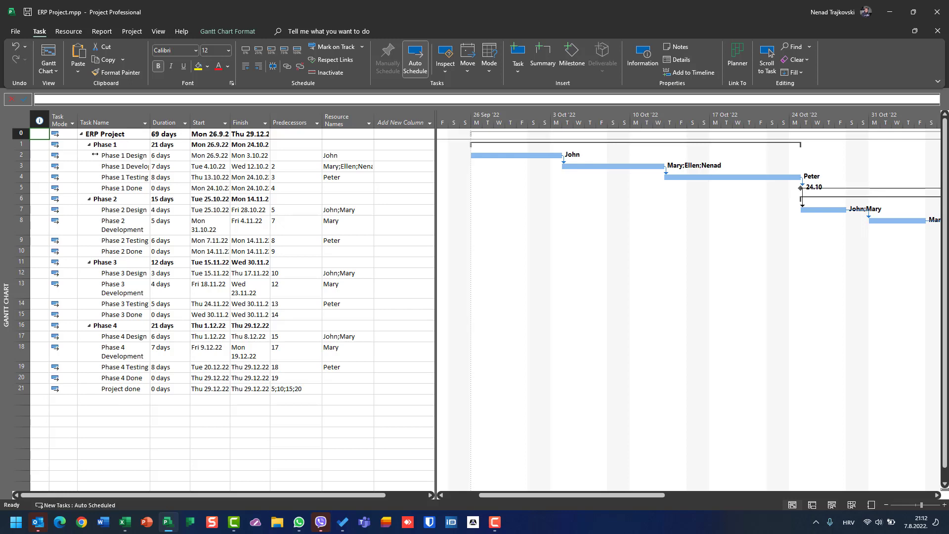
- Apply the Work table to the Gantt Chart and widen the Task Name column to fit the full task names
right_click(21, 121)
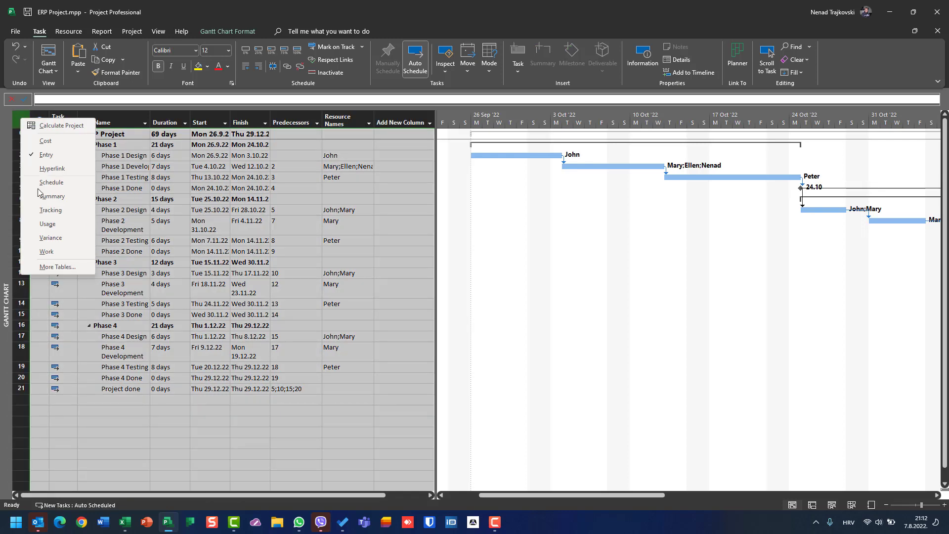
left_click(50, 252)
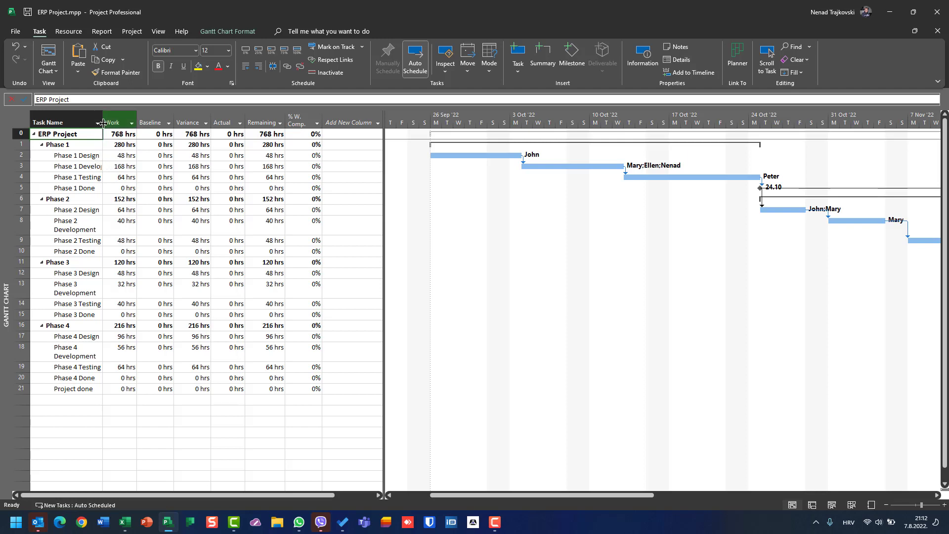
left_click_drag(103, 122, 138, 122)
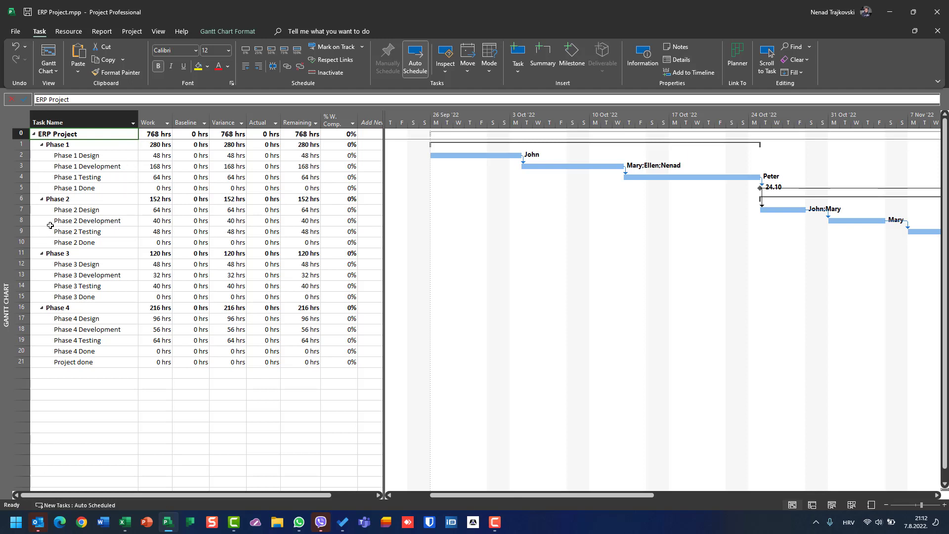
- Review the tables available for the Gantt Chart and compare it with the Resource Usage view, ending back in the Gantt Chart
right_click(18, 119)
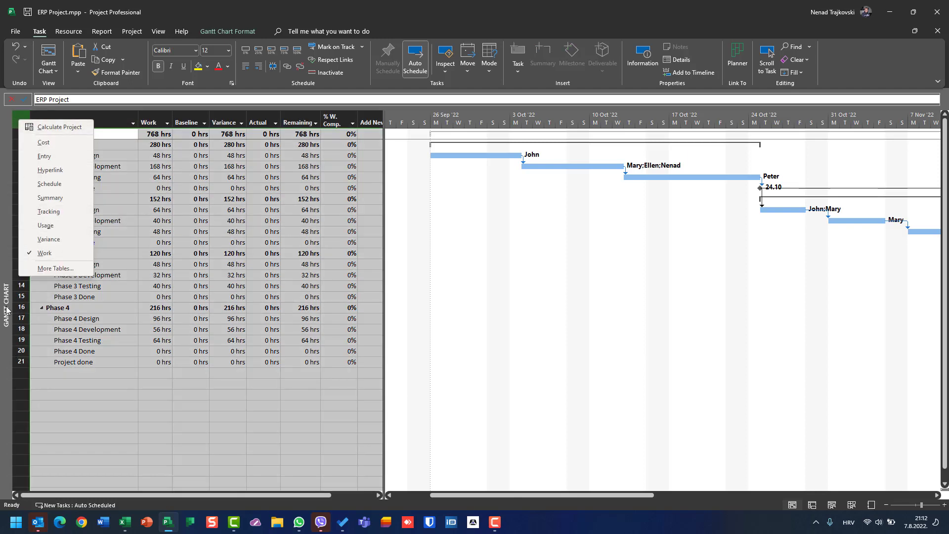
key("Escape")
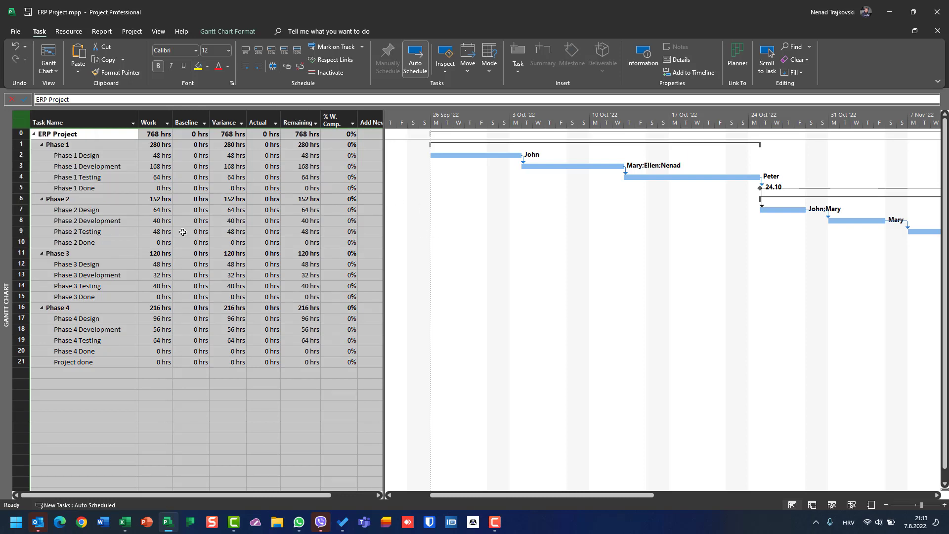
right_click(7, 301)
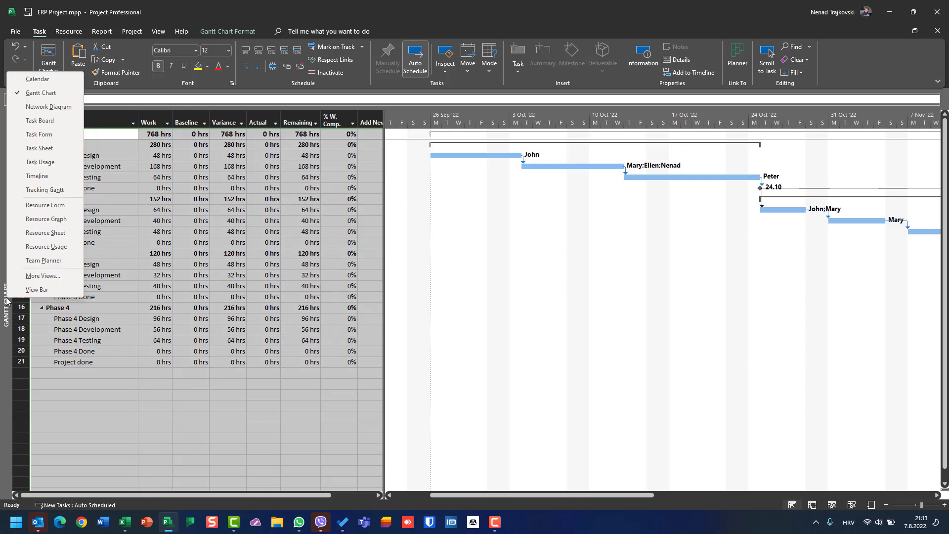
left_click(35, 248)
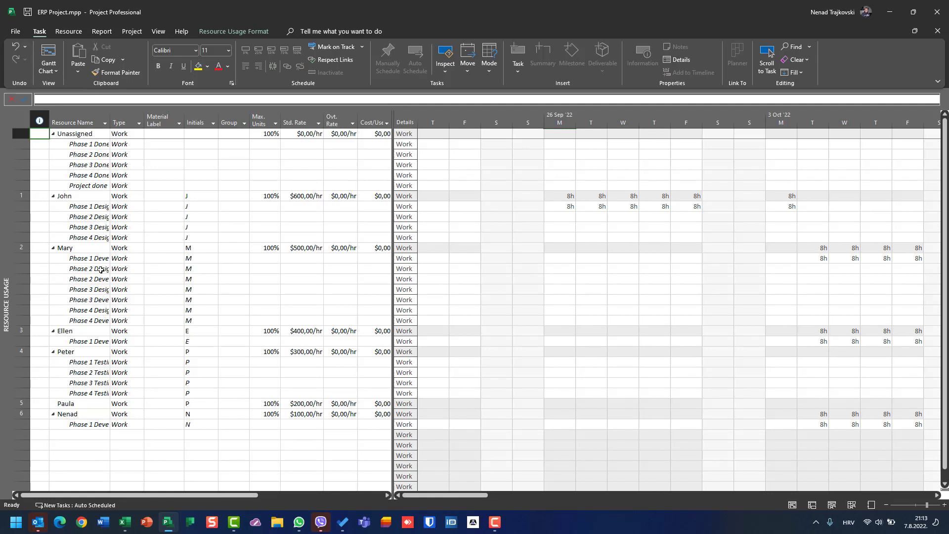
left_click(56, 72)
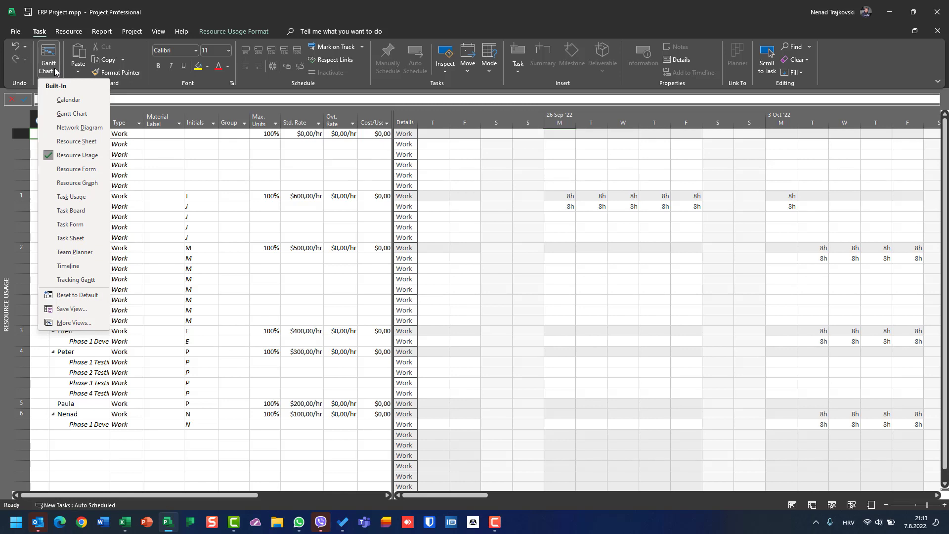
left_click(72, 113)
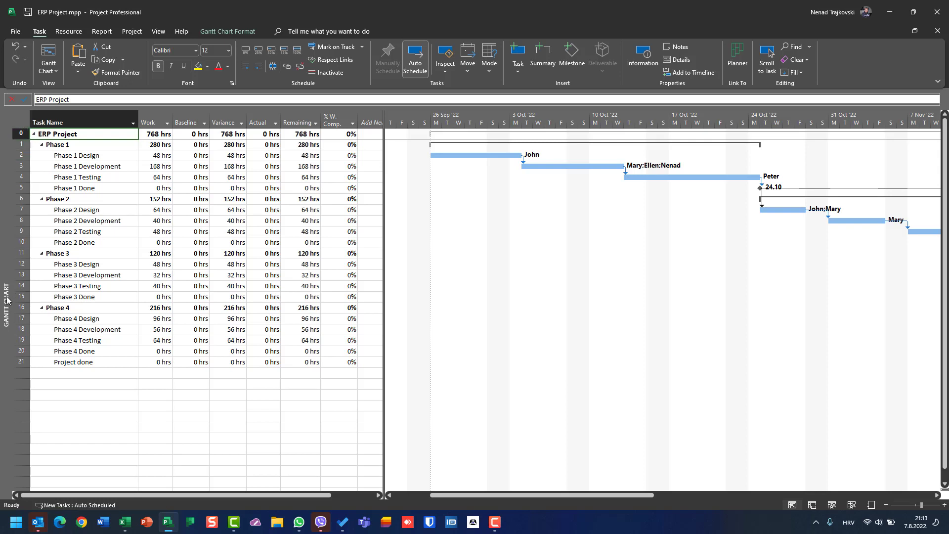
right_click(17, 118)
left_click(244, 269)
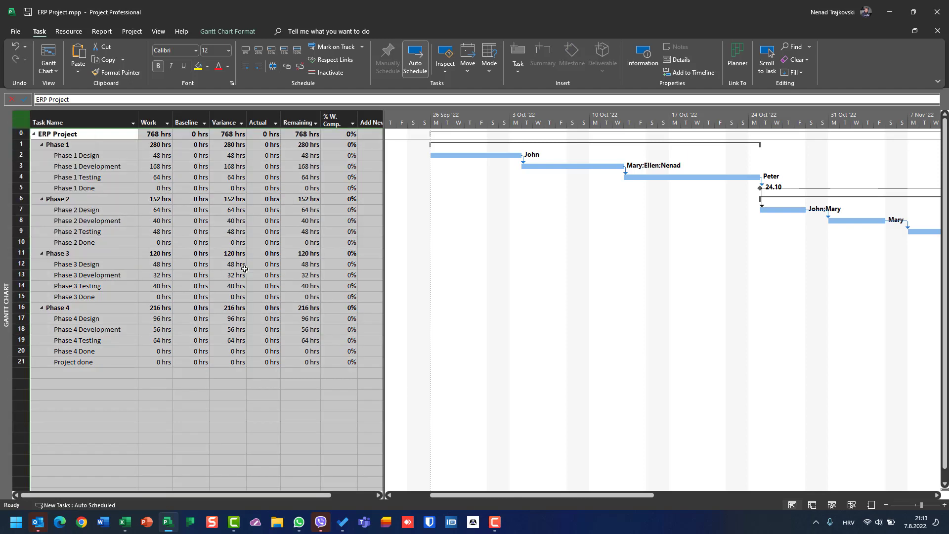
- Switch to the Resource Usage view and replace its Entry table with the Cost table
right_click(5, 303)
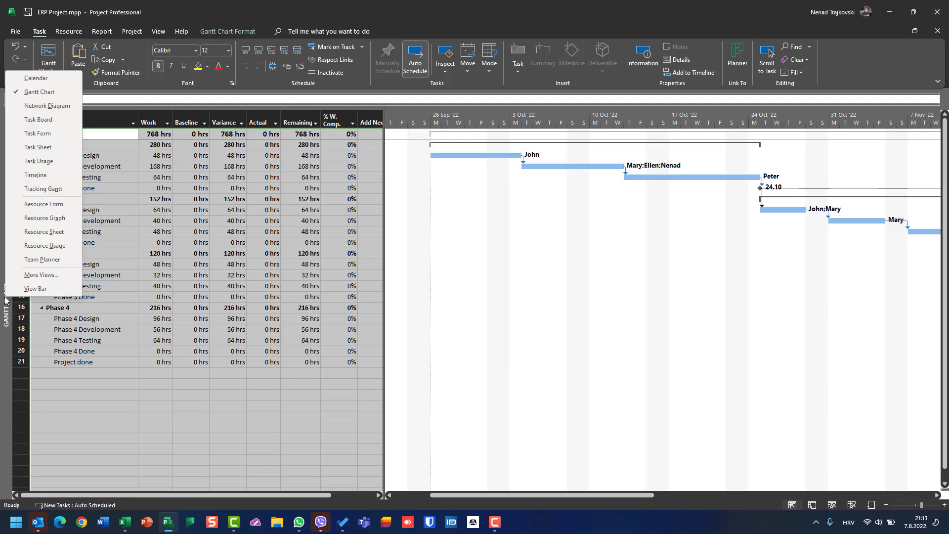
left_click(26, 247)
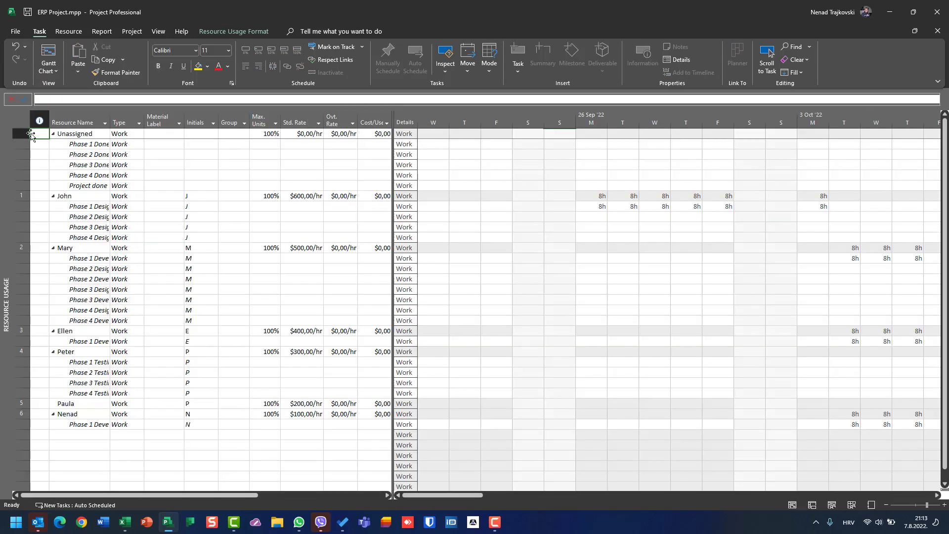
right_click(21, 120)
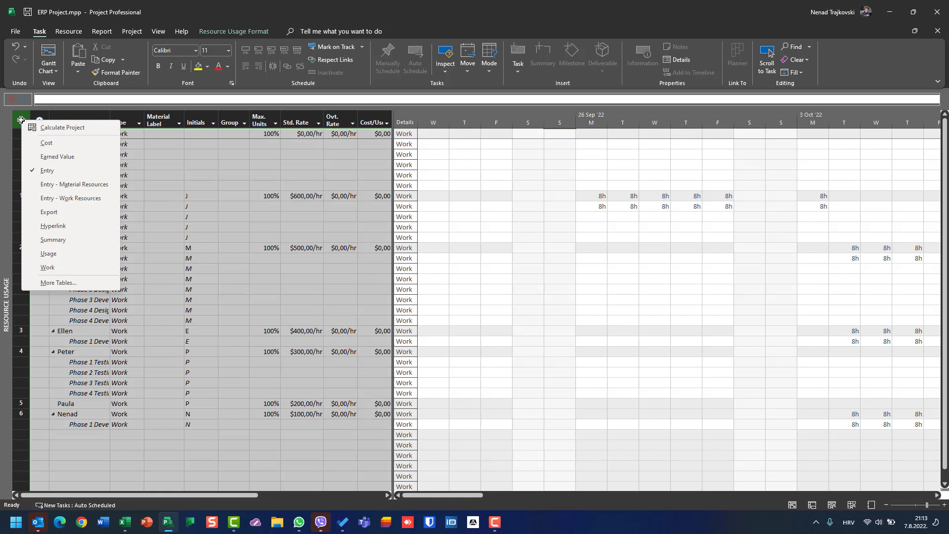
left_click(41, 145)
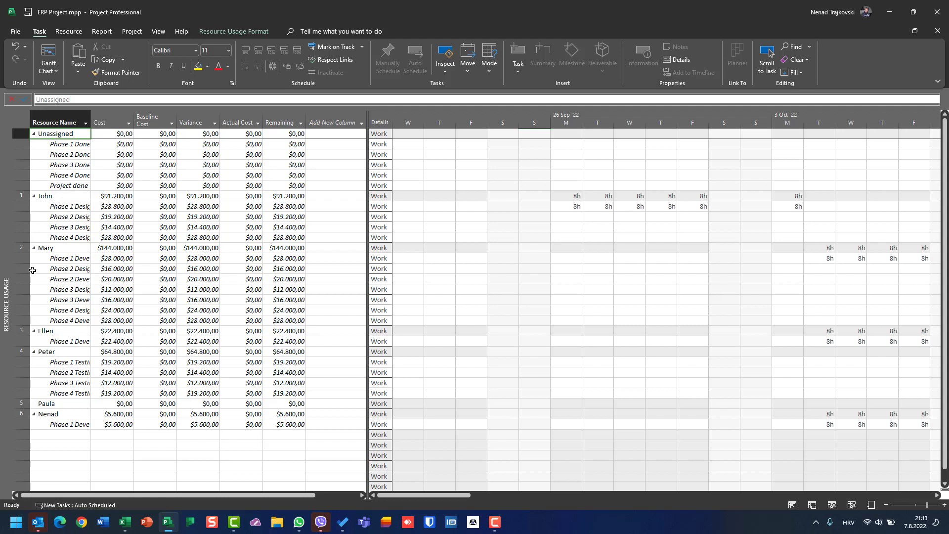
- Return to the Gantt Chart view and keep the Work table as its selected table
left_click(55, 57)
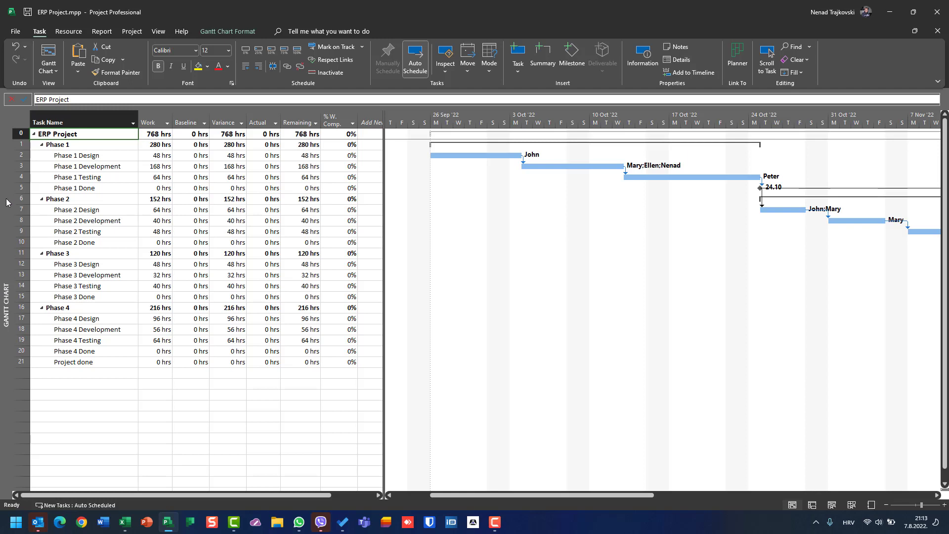
right_click(18, 120)
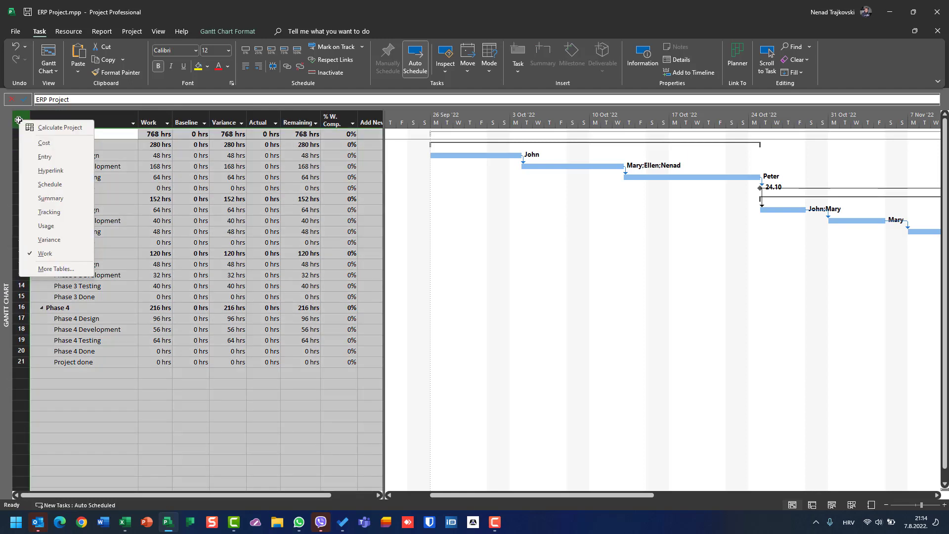
left_click(45, 253)
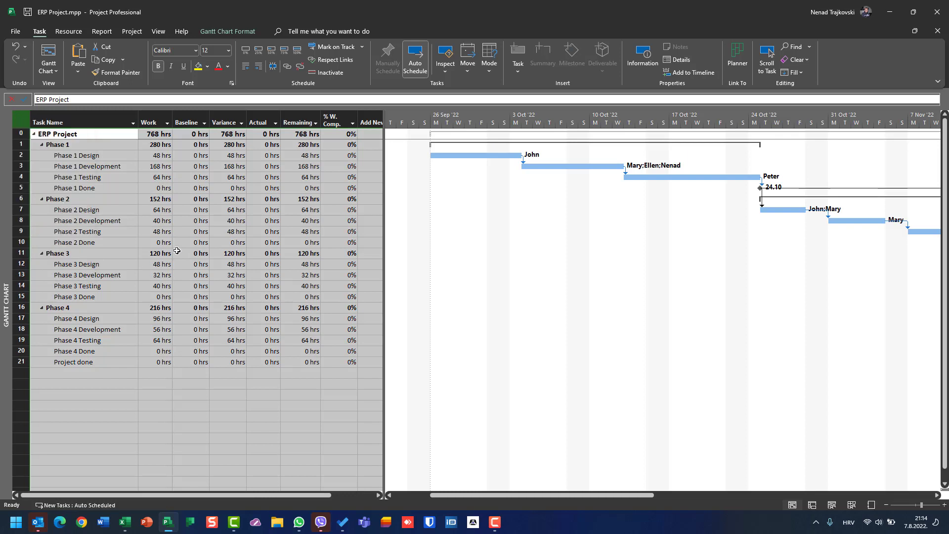
- Apply the Variance table to the Task Usage view and enlarge the table area to show all its columns
right_click(8, 295)
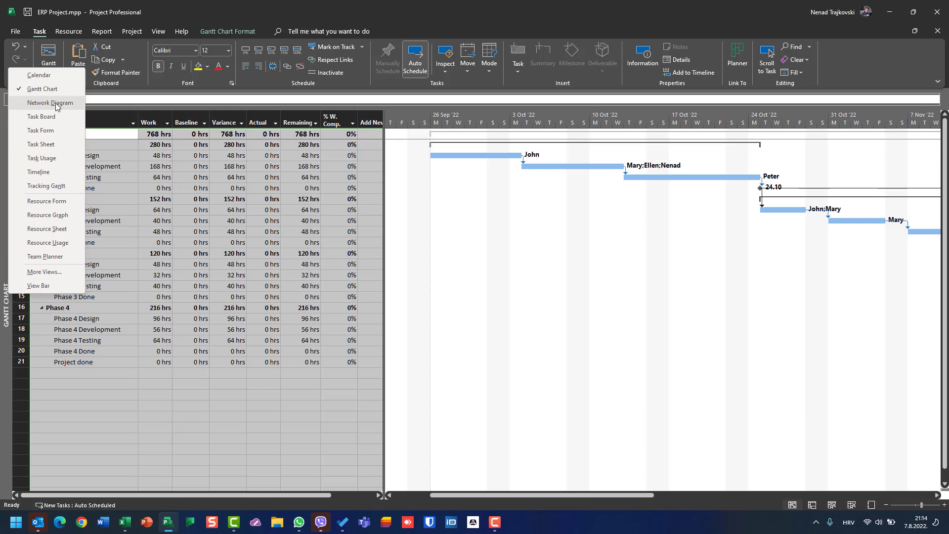
left_click(44, 157)
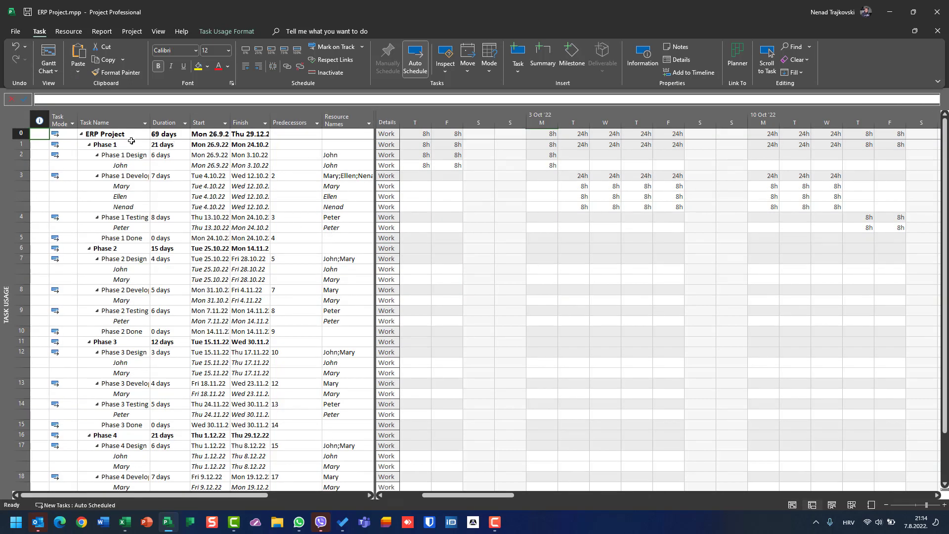
right_click(21, 120)
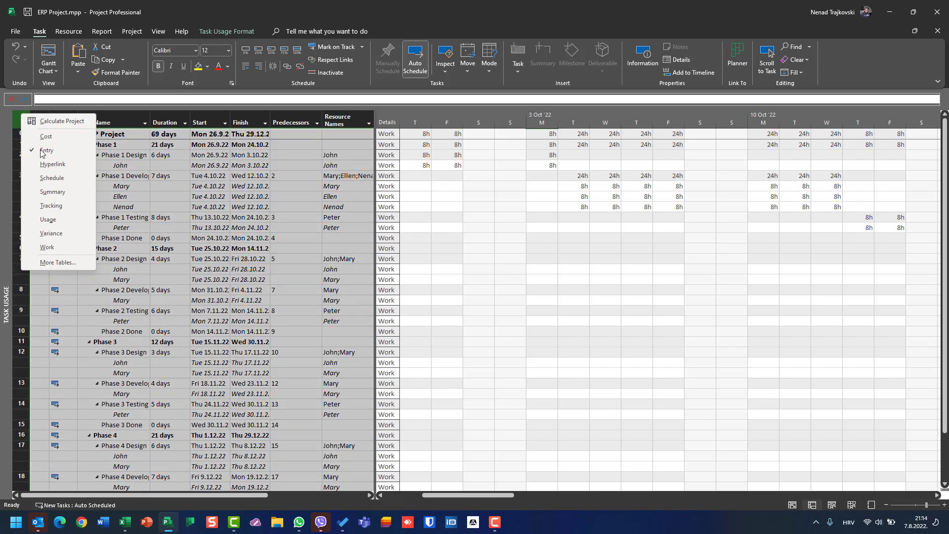
left_click(50, 239)
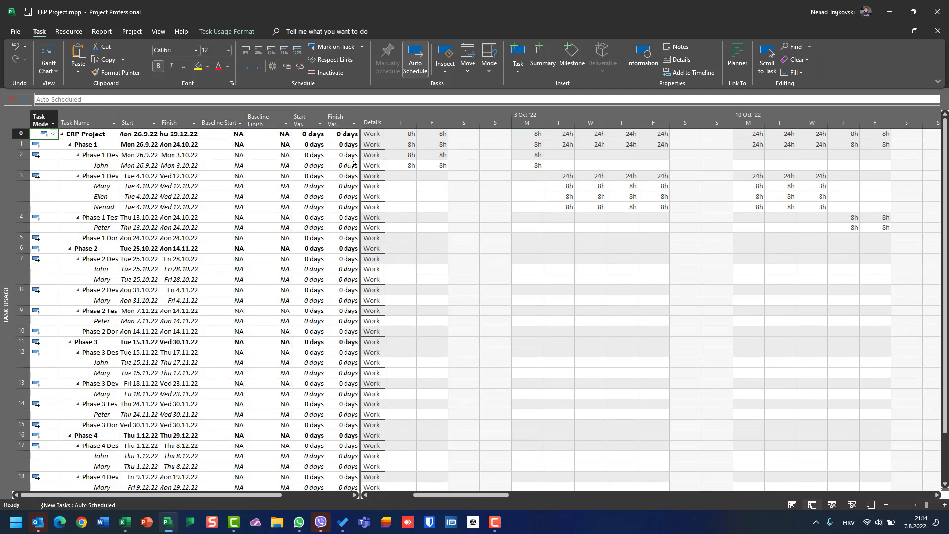
left_click_drag(361, 168, 466, 164)
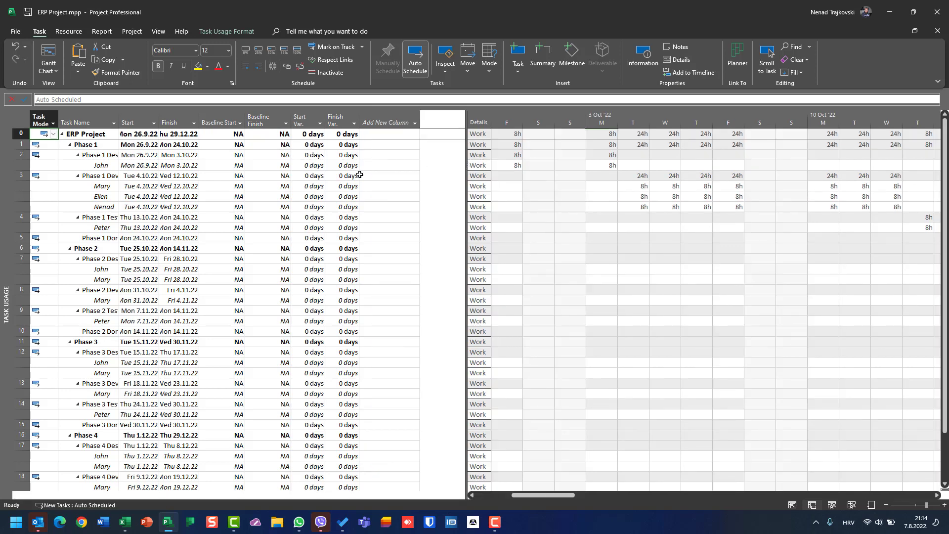
- Set the baseline for the entire project, using the Baseline set
left_click(132, 31)
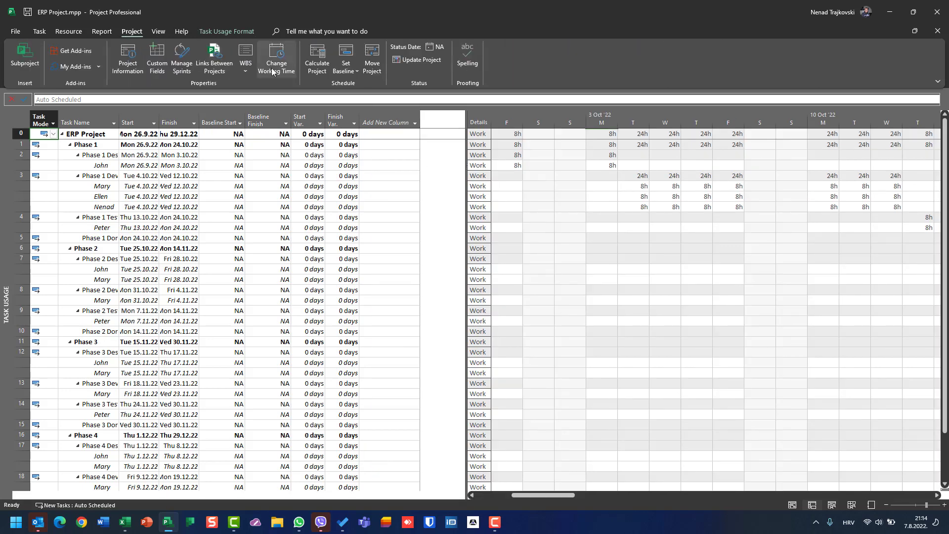
left_click(349, 61)
left_click(364, 85)
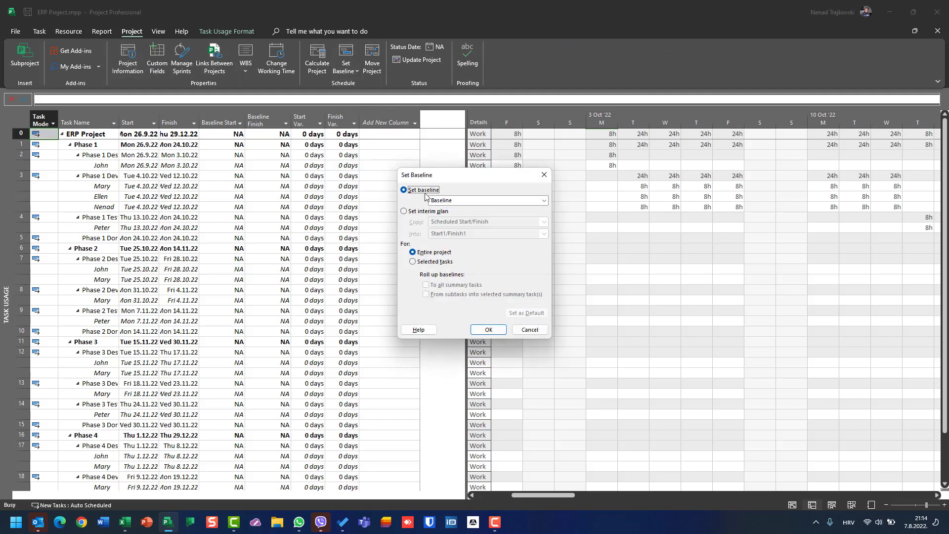
left_click(484, 330)
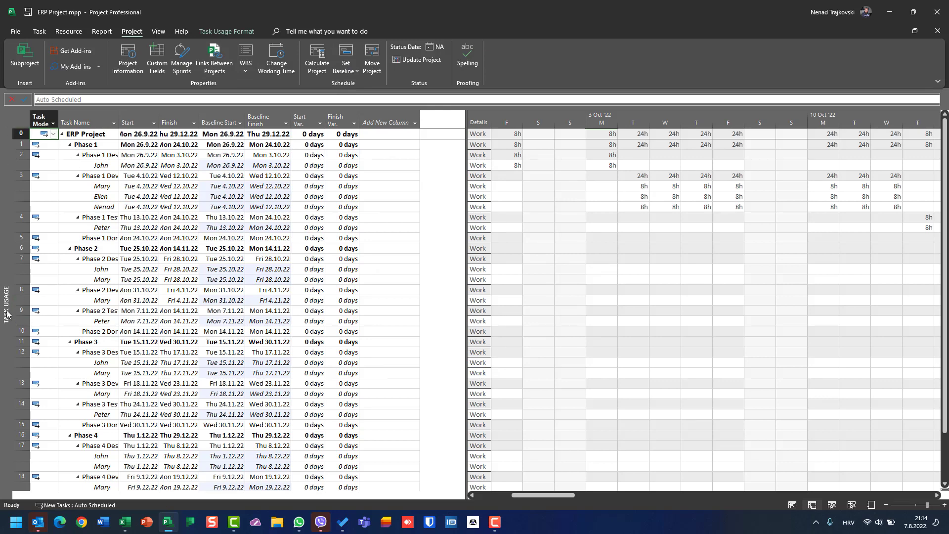
- Check the selected table in Task Usage and examine the baseline work of Phase 1 Design in the Gantt Chart's Work table
right_click(20, 118)
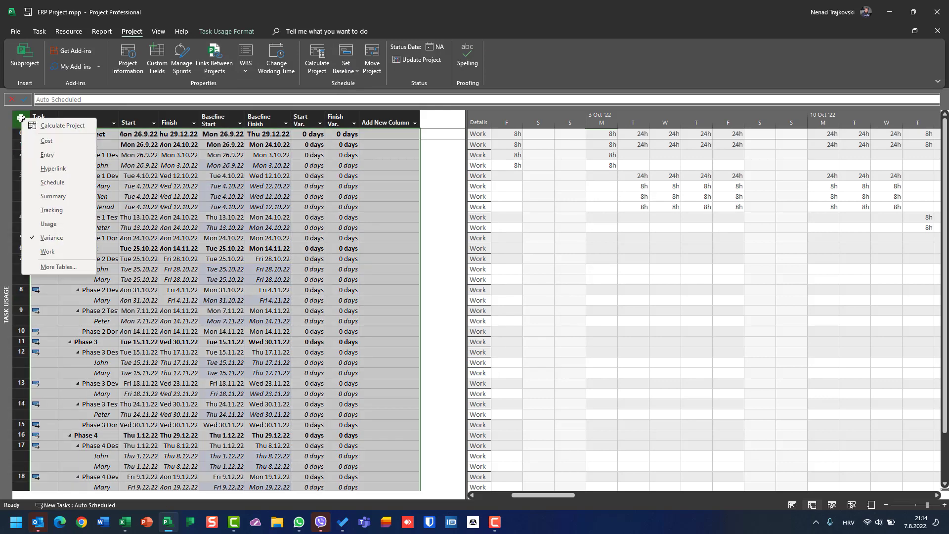
left_click(40, 32)
left_click(43, 58)
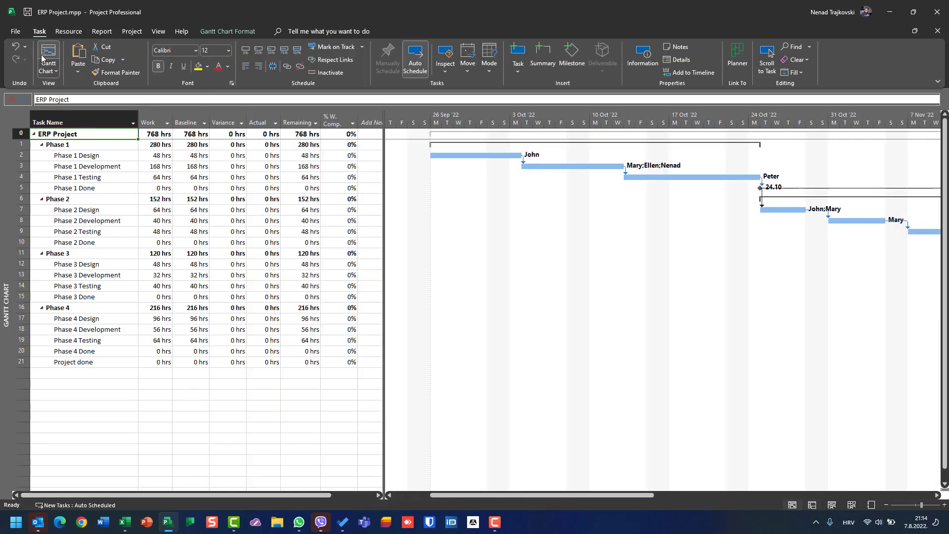
right_click(20, 125)
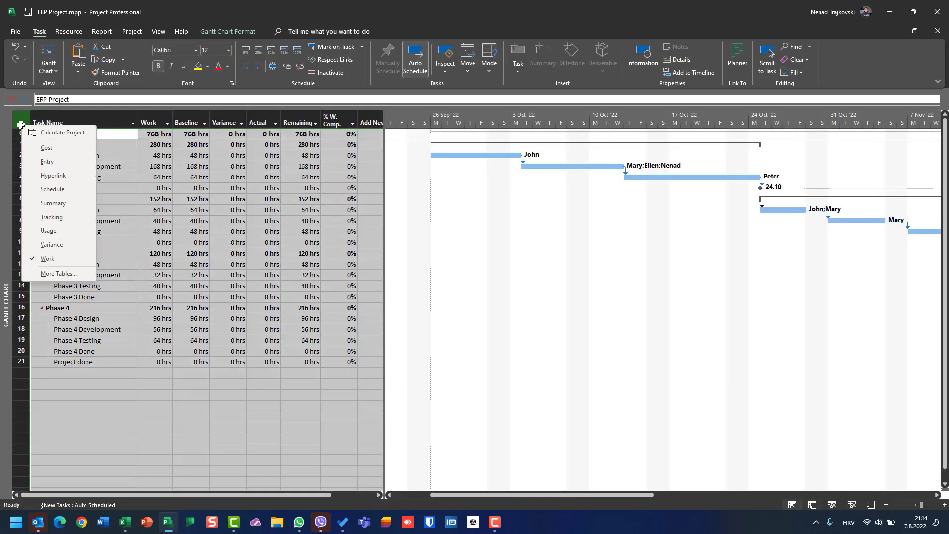
left_click(185, 184)
left_click(189, 153)
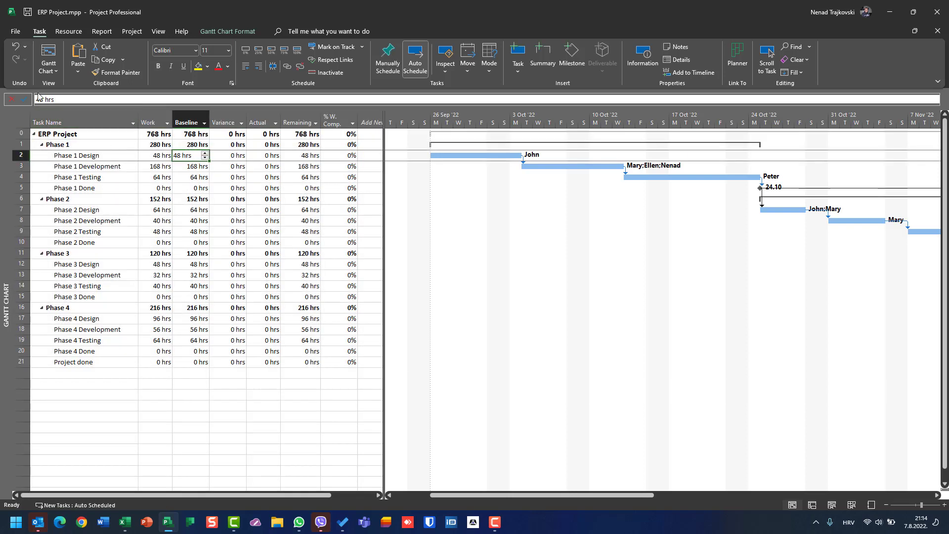
- Switch to the Resource Usage view and apply the Work table in place of the Cost table
left_click(54, 72)
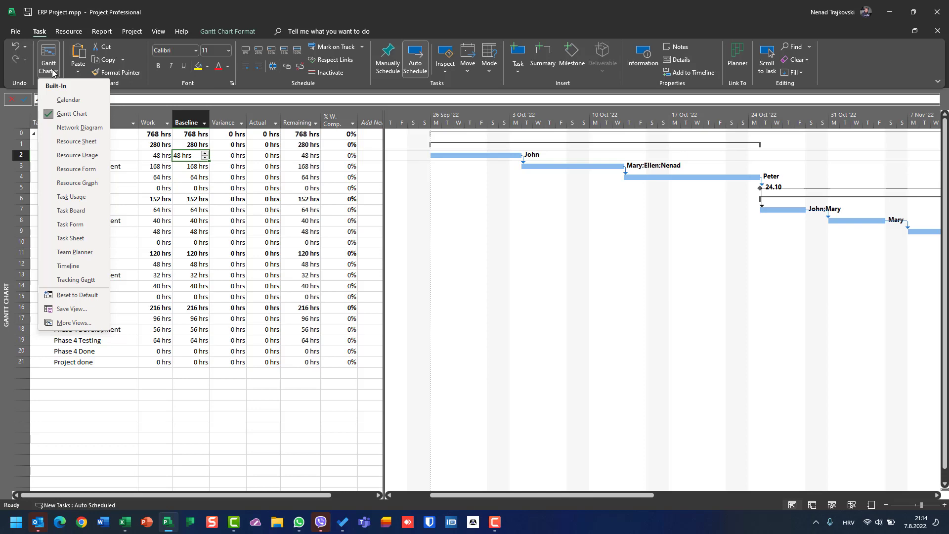
left_click(65, 154)
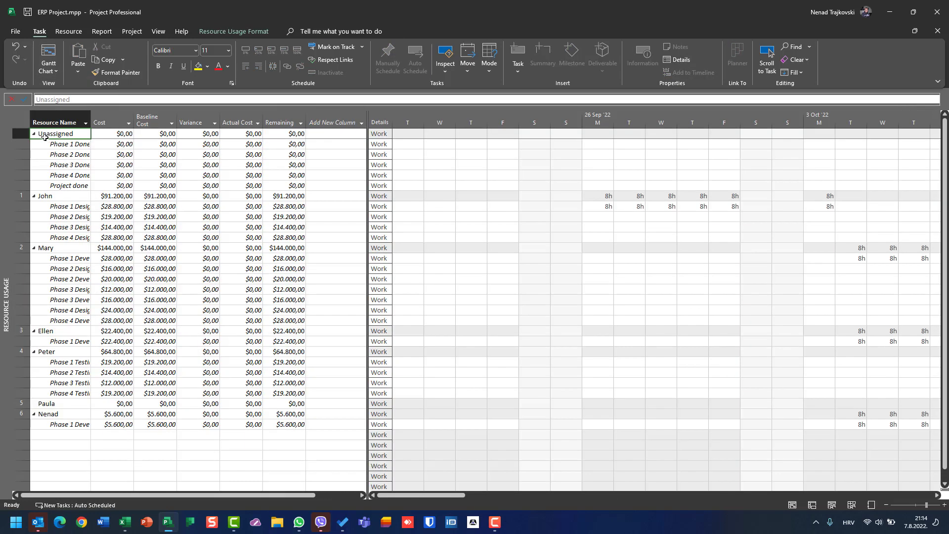
right_click(19, 122)
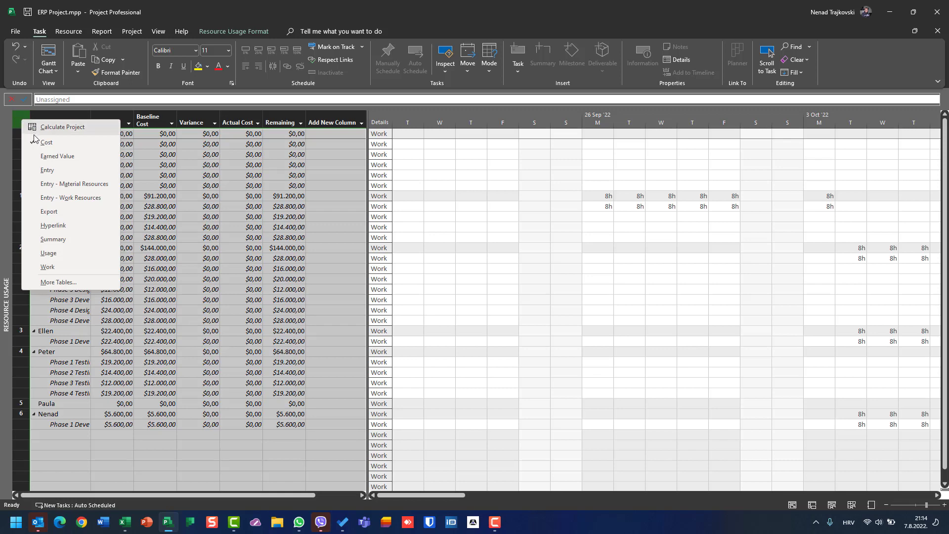
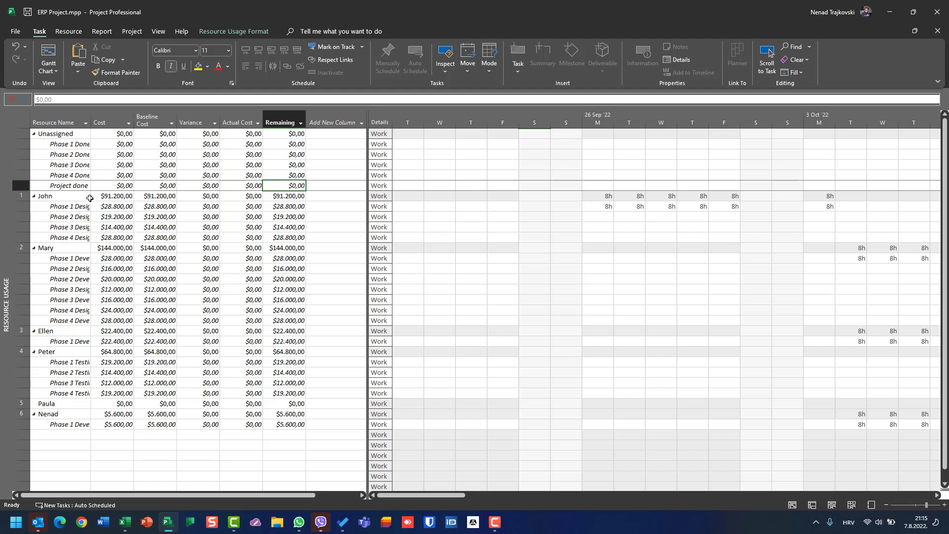
right_click(22, 119)
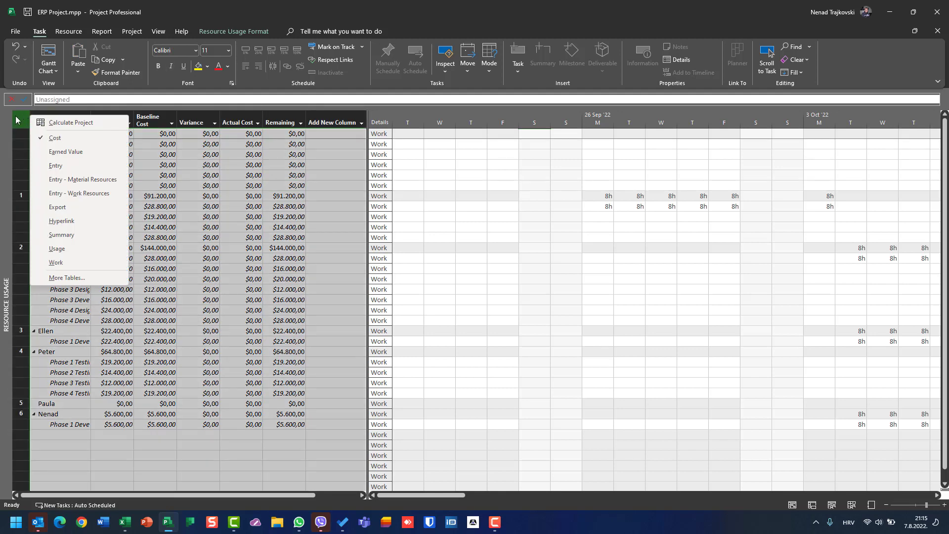
right_click(17, 118)
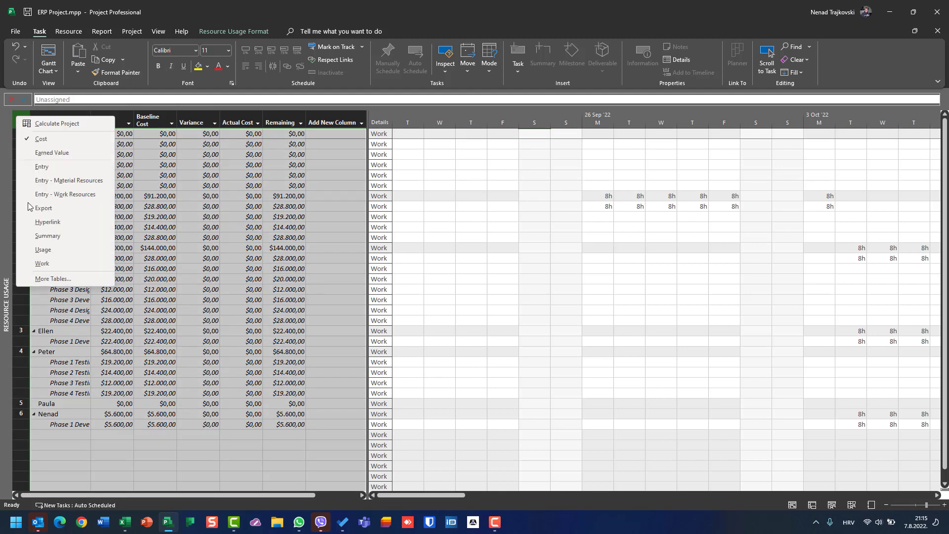
left_click(44, 263)
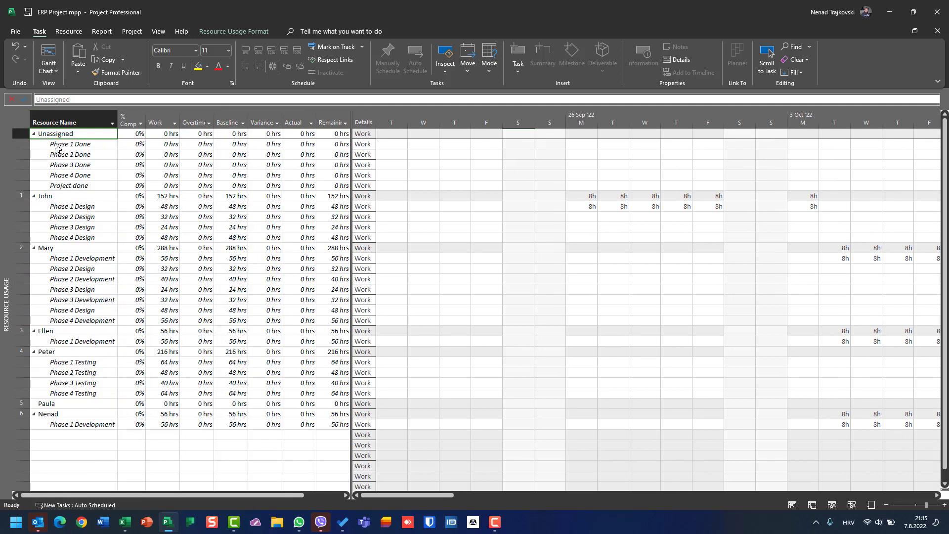
- Examine the first resource's total work and the work of its Phase 1 to Phase 4 Design assignments in Resource Usage
left_click(57, 198)
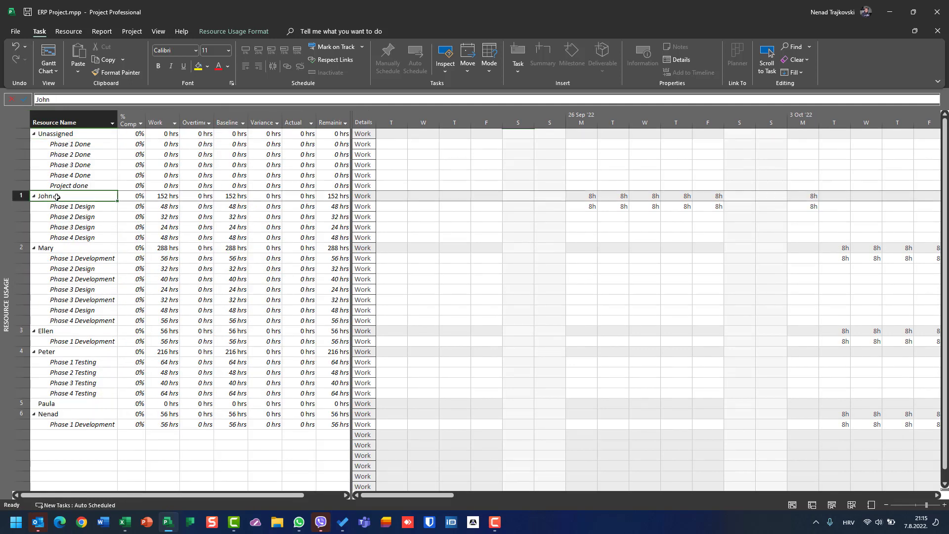
left_click(72, 205)
left_click(78, 217)
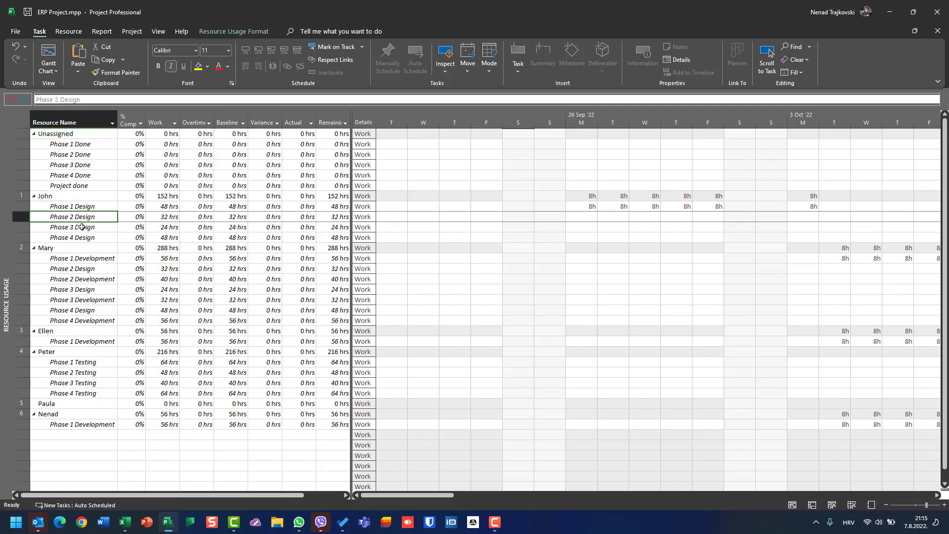
left_click(80, 227)
left_click(86, 237)
left_click(178, 196)
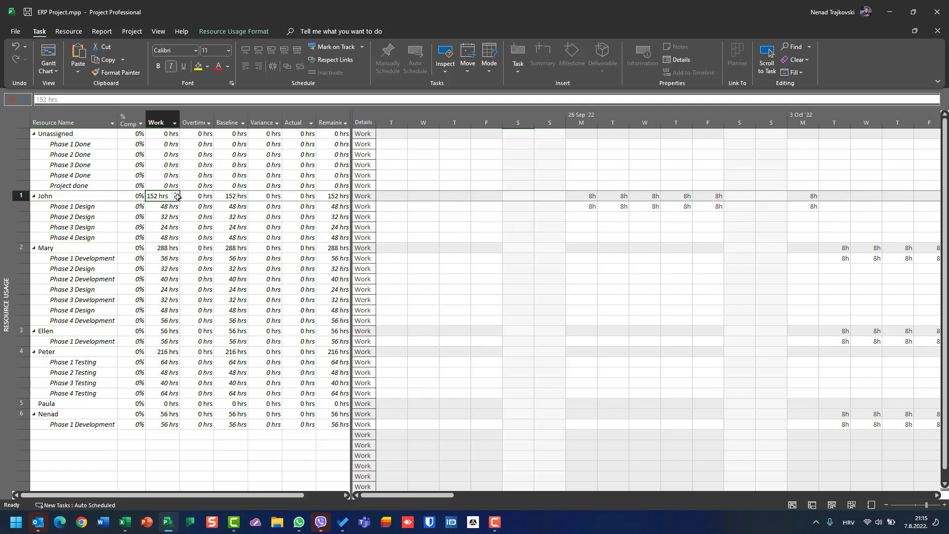
left_click(174, 206)
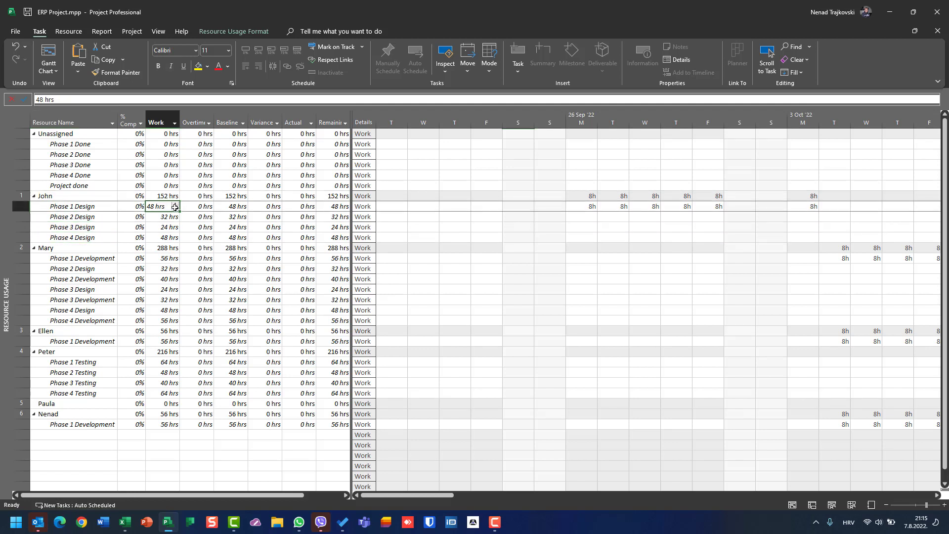
left_click(171, 219)
left_click(170, 229)
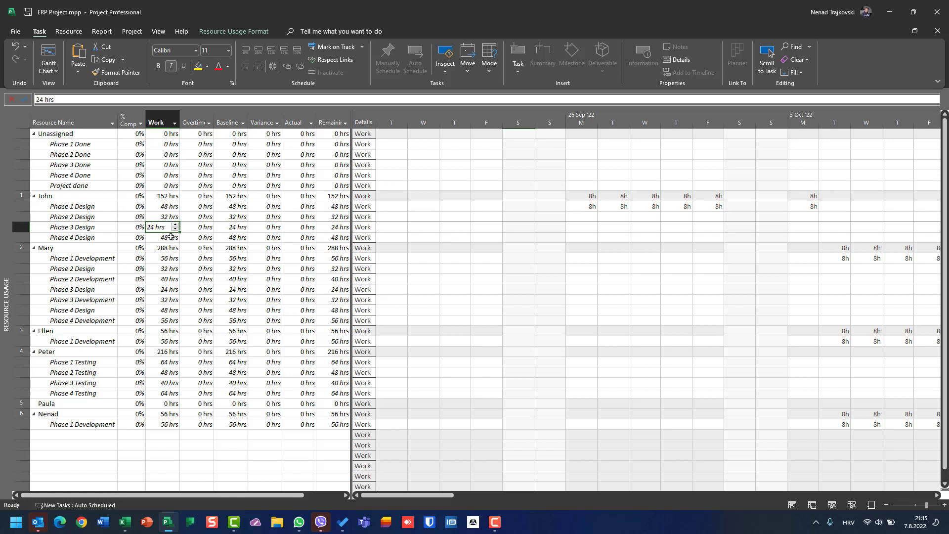
left_click(171, 238)
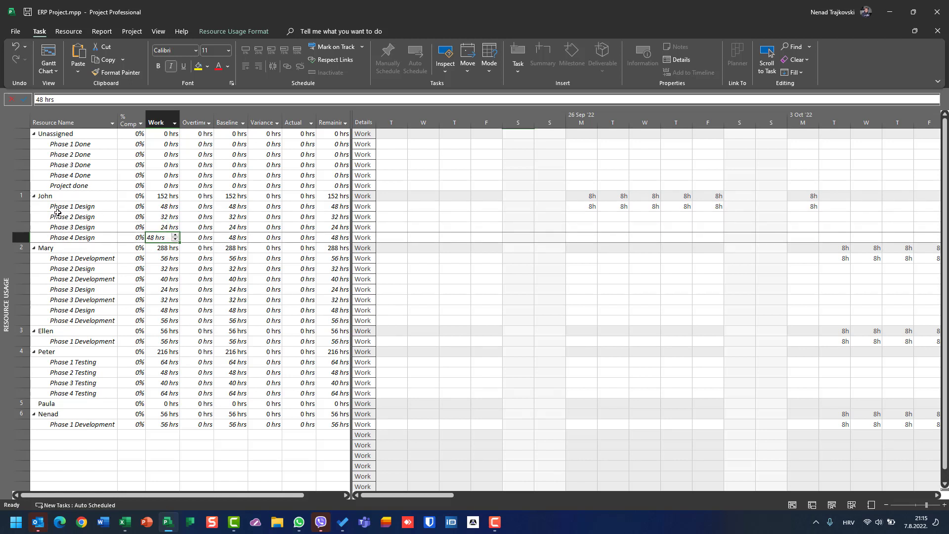
- Switch to the Task Usage view and apply the Work table to it
right_click(9, 283)
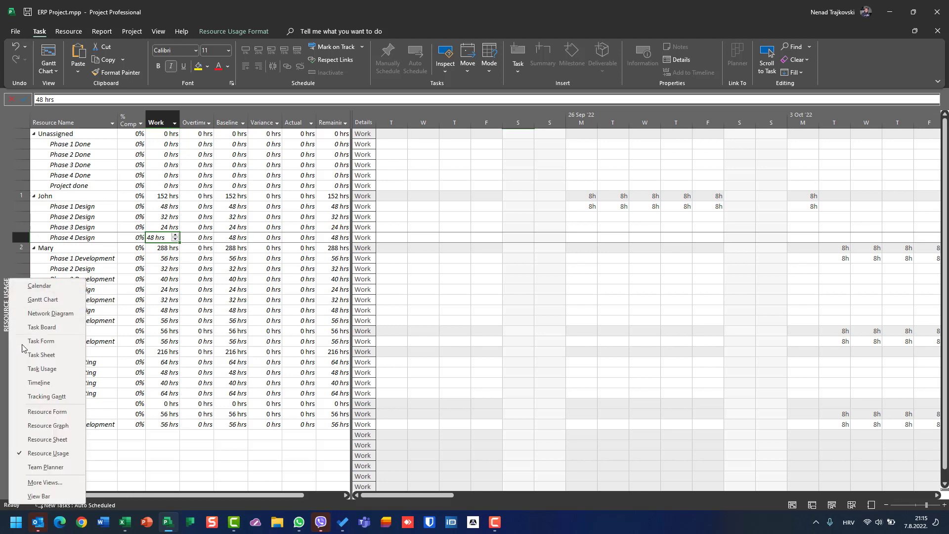
left_click(31, 370)
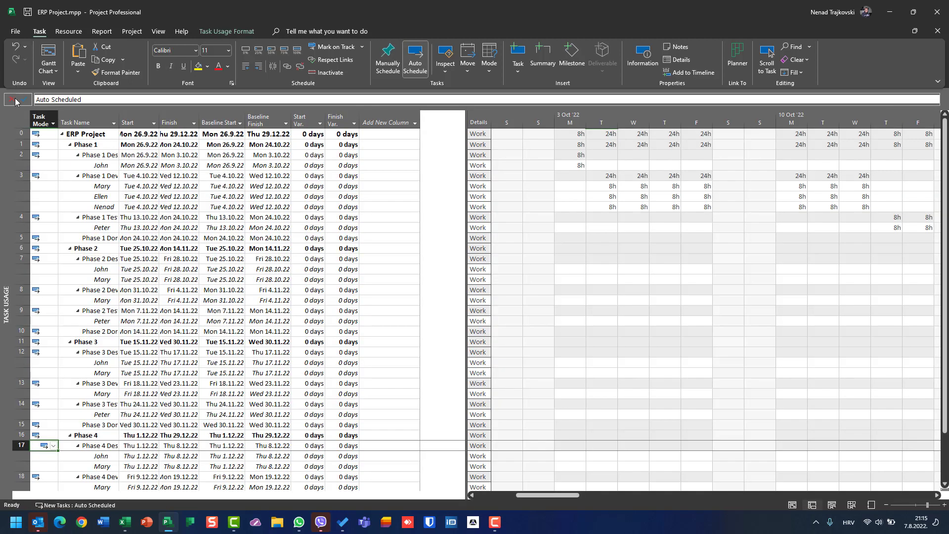
right_click(20, 119)
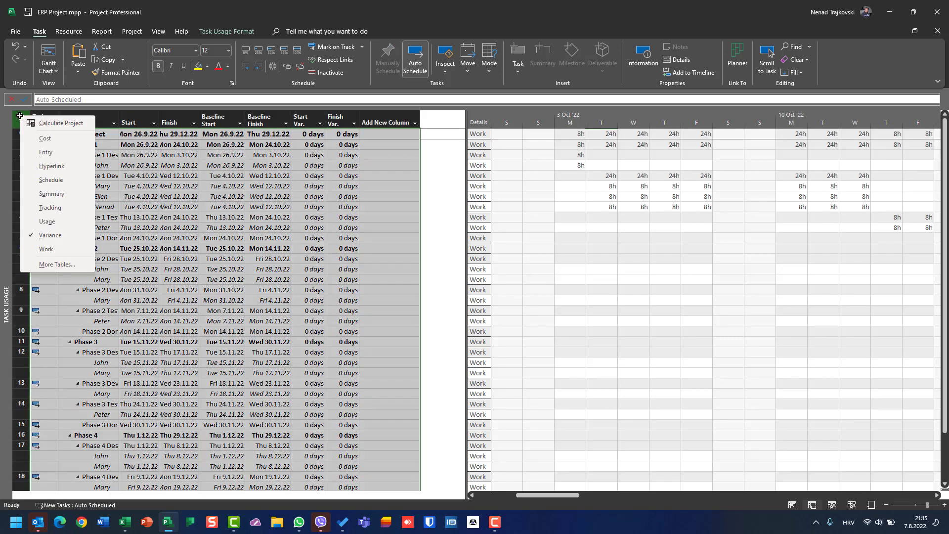
left_click(58, 250)
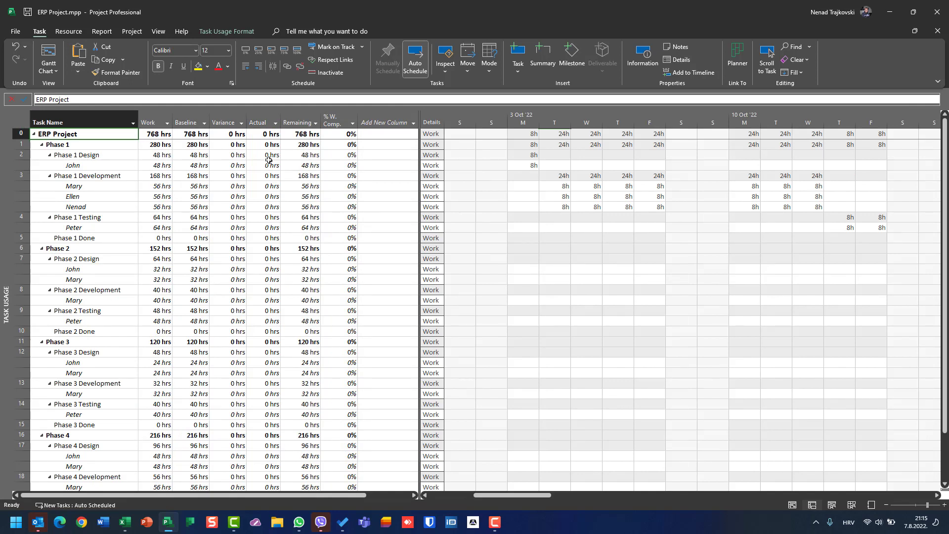
- Examine the work of Phase 1 Design and Phase 1 Development, including the work of the three resources assigned to Phase 1 Development
left_click(96, 157)
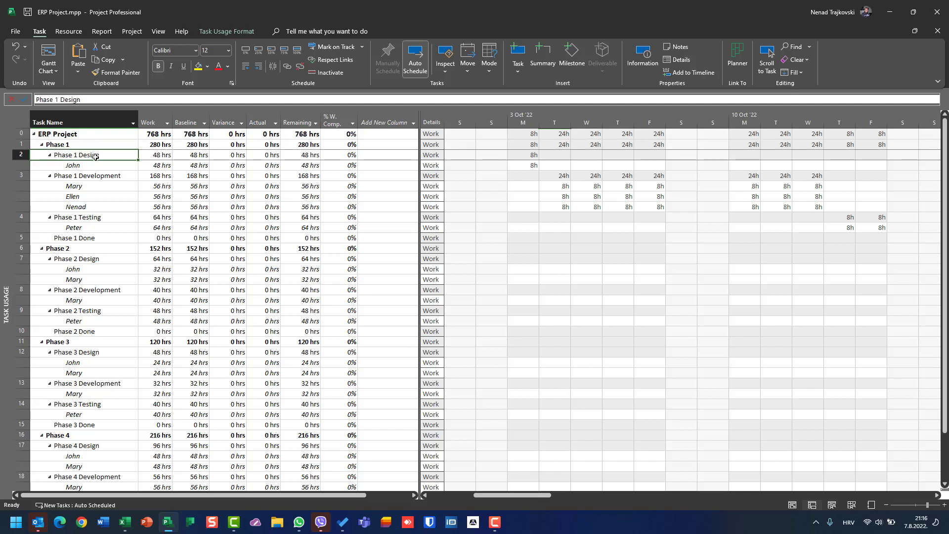
left_click(153, 156)
left_click(162, 177)
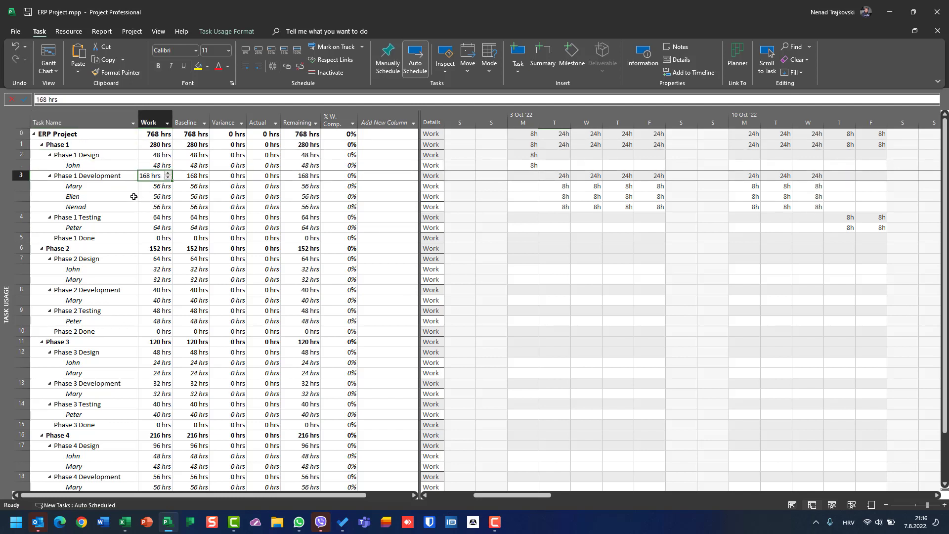
left_click_drag(149, 186, 154, 209)
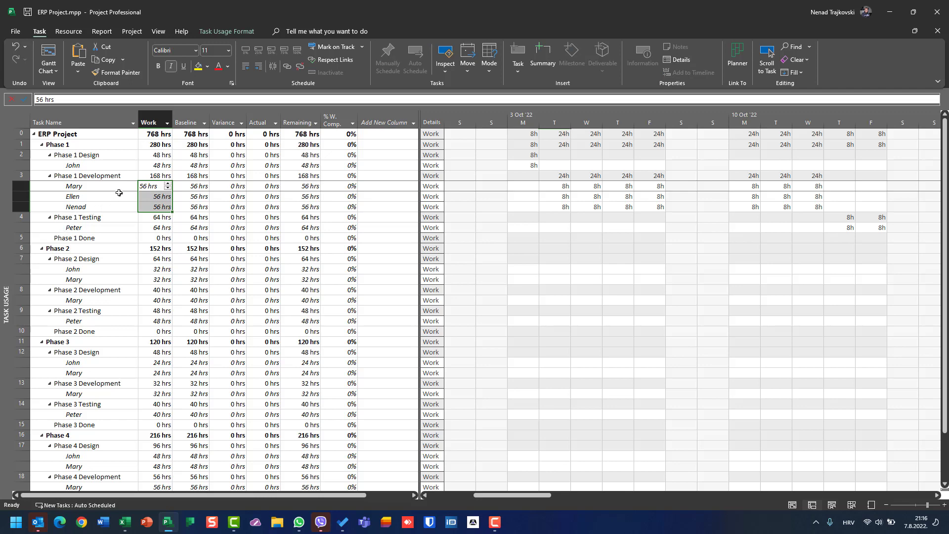
- Return to the Gantt Chart view and check its selected table and the work of Phase 1 Design
left_click(49, 52)
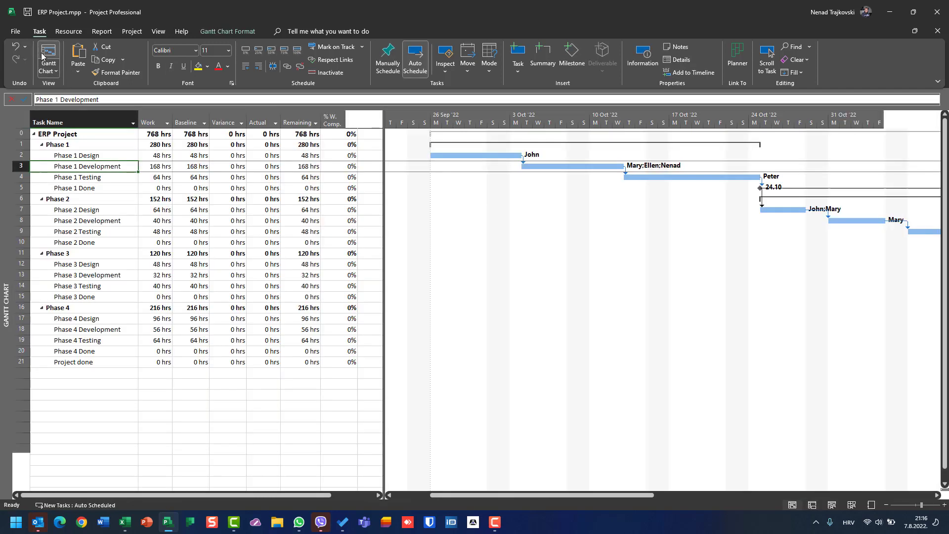
right_click(30, 124)
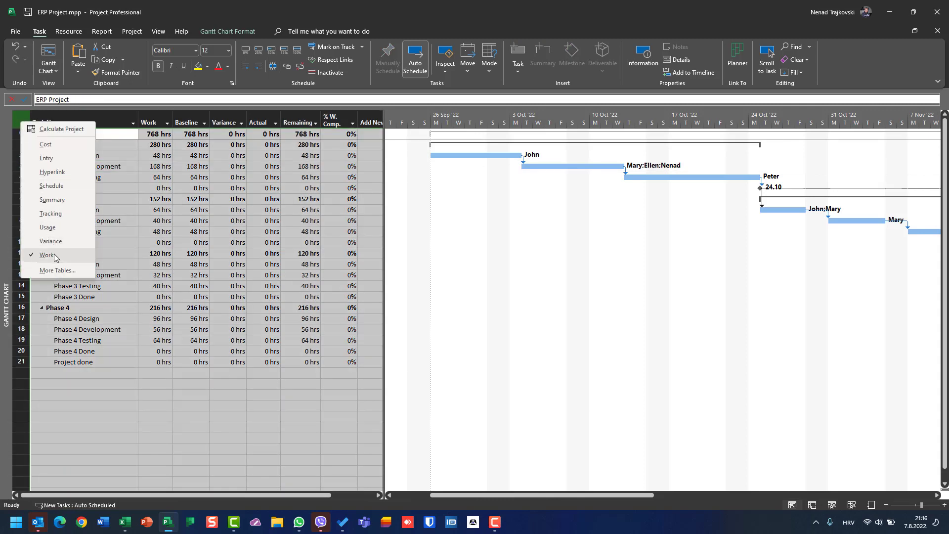
left_click(135, 196)
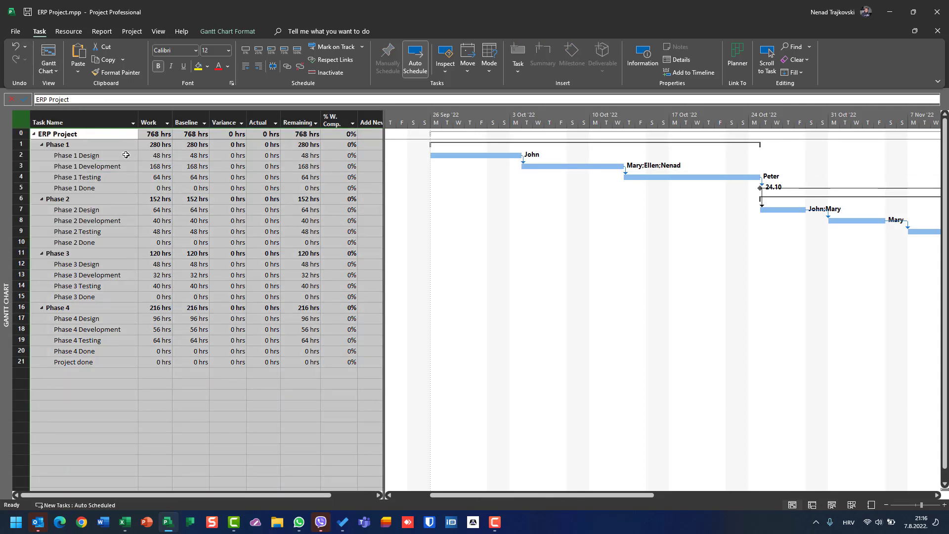
left_click(155, 155)
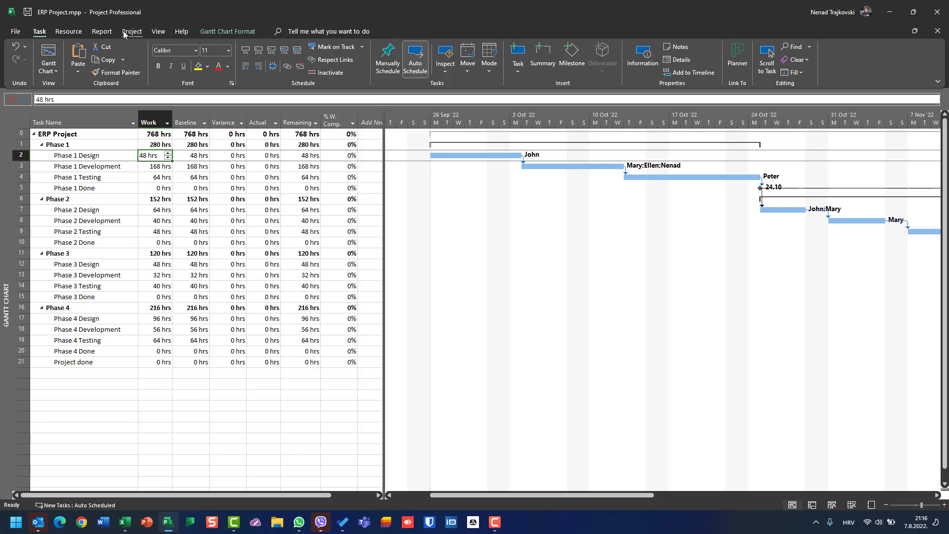
- Open the Resource Sheet view and apply the Cost table to it
left_click(160, 31)
left_click(207, 60)
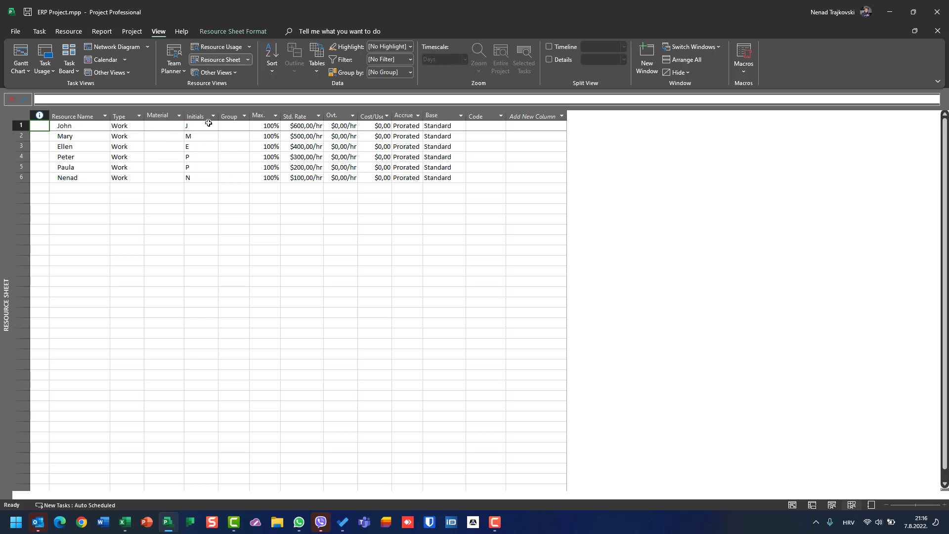
right_click(24, 113)
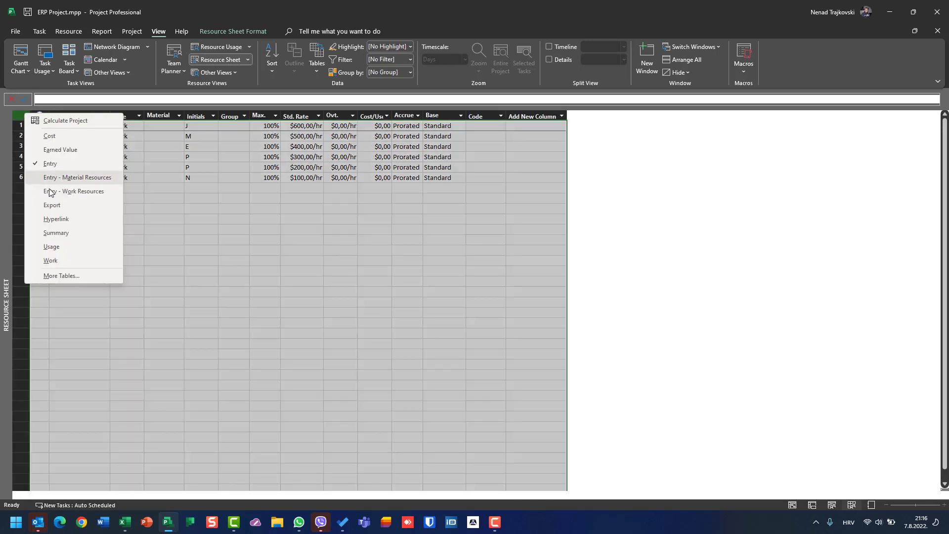
left_click(50, 136)
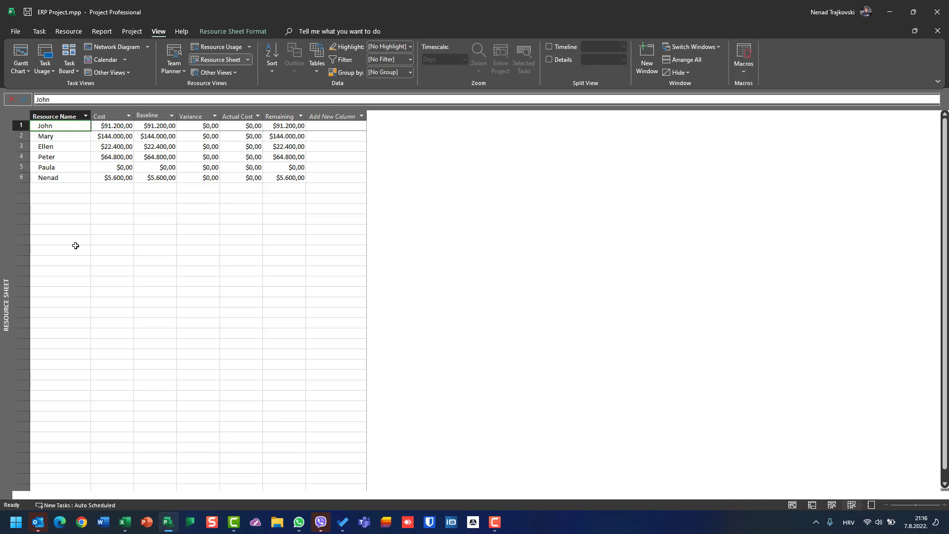
- Apply the Work table to the Resource Sheet and examine the work of the first two resources
right_click(25, 117)
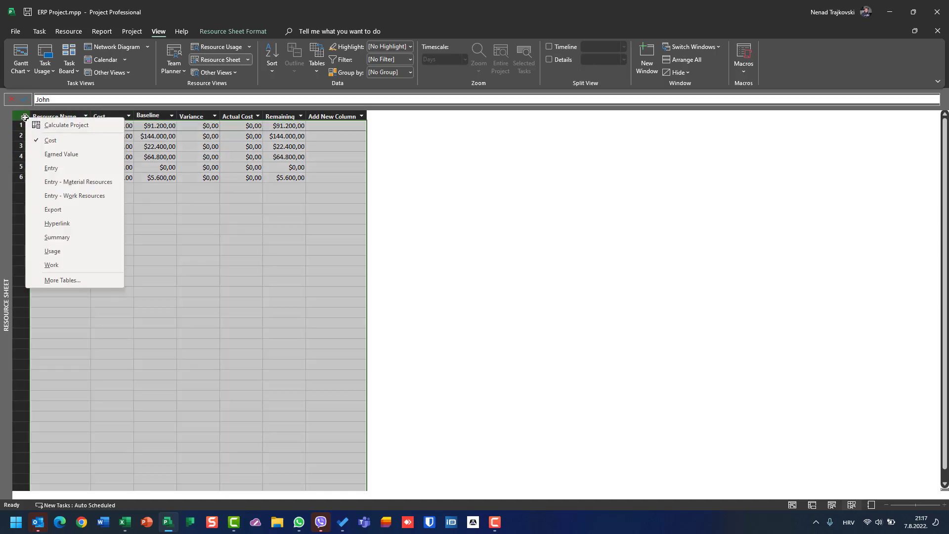
left_click(52, 265)
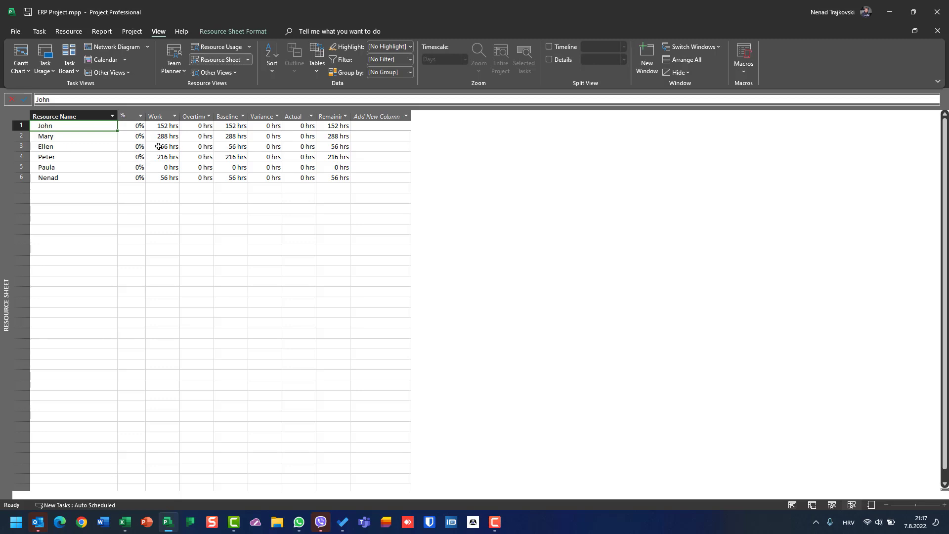
left_click(167, 127)
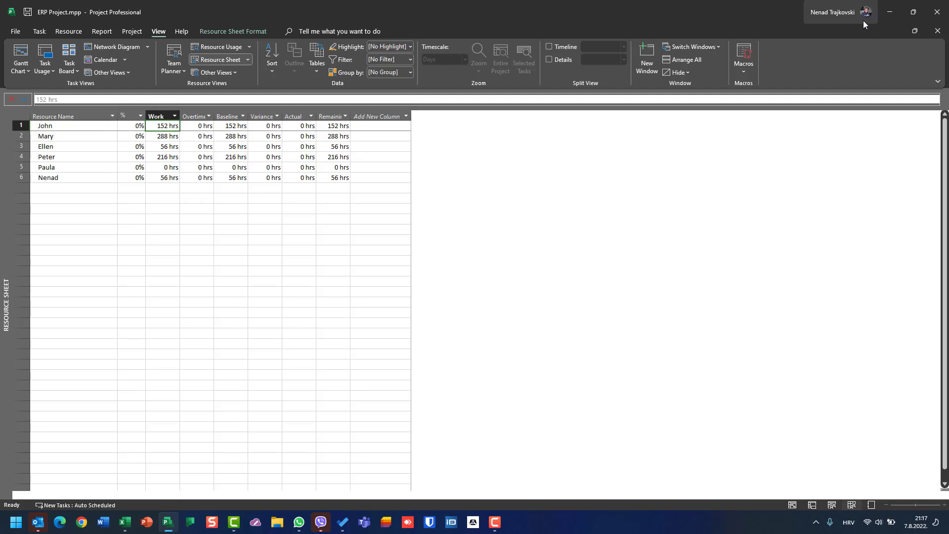
key("Down")
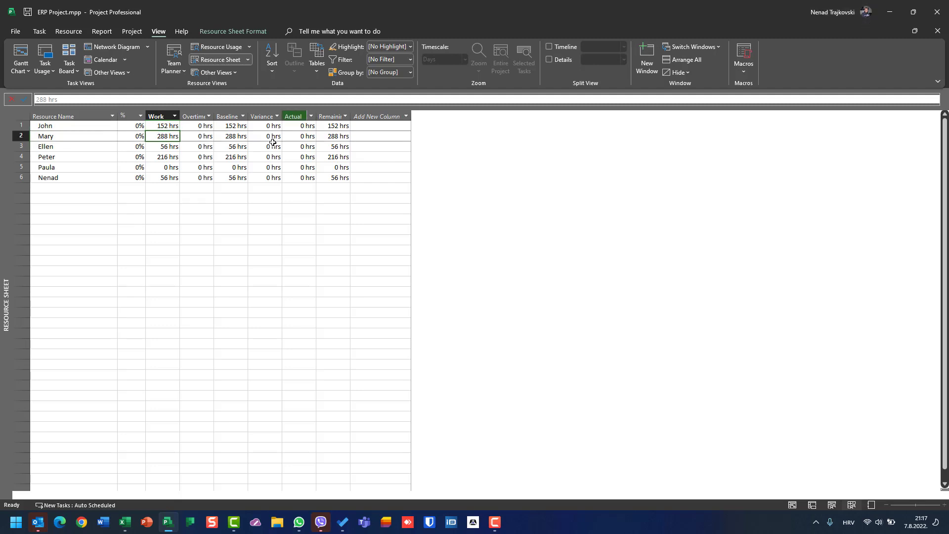
- Restore the Entry table in the Resource Sheet and return to the Gantt Chart view
left_click(20, 117)
right_click(19, 116)
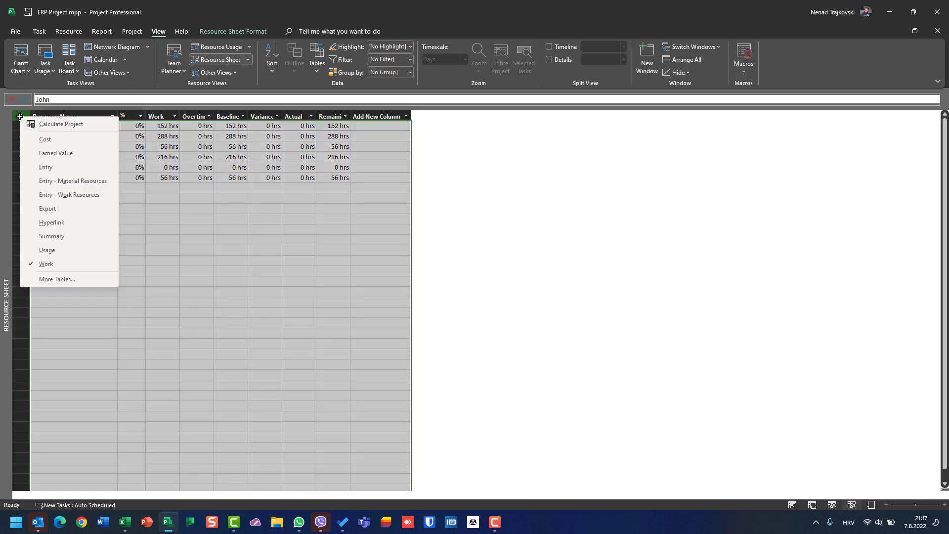
left_click(45, 168)
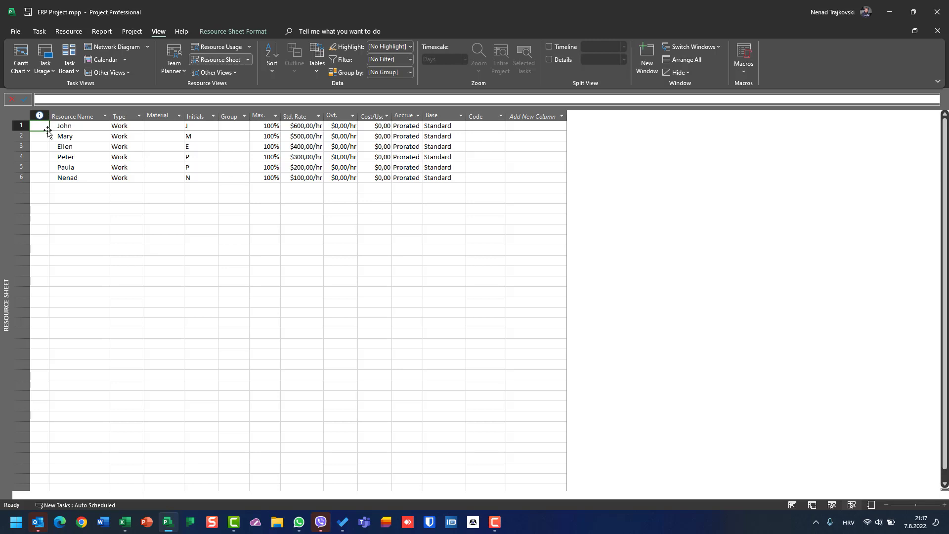
left_click(21, 56)
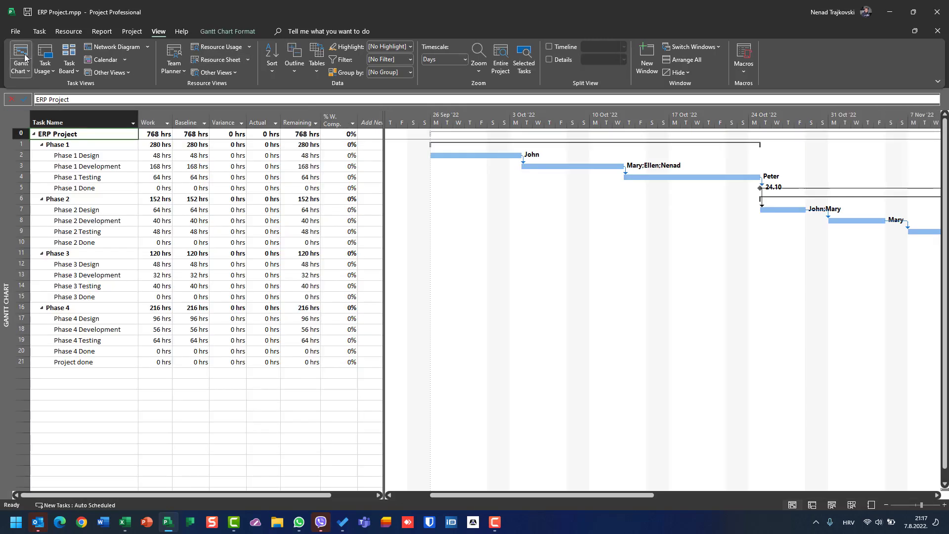